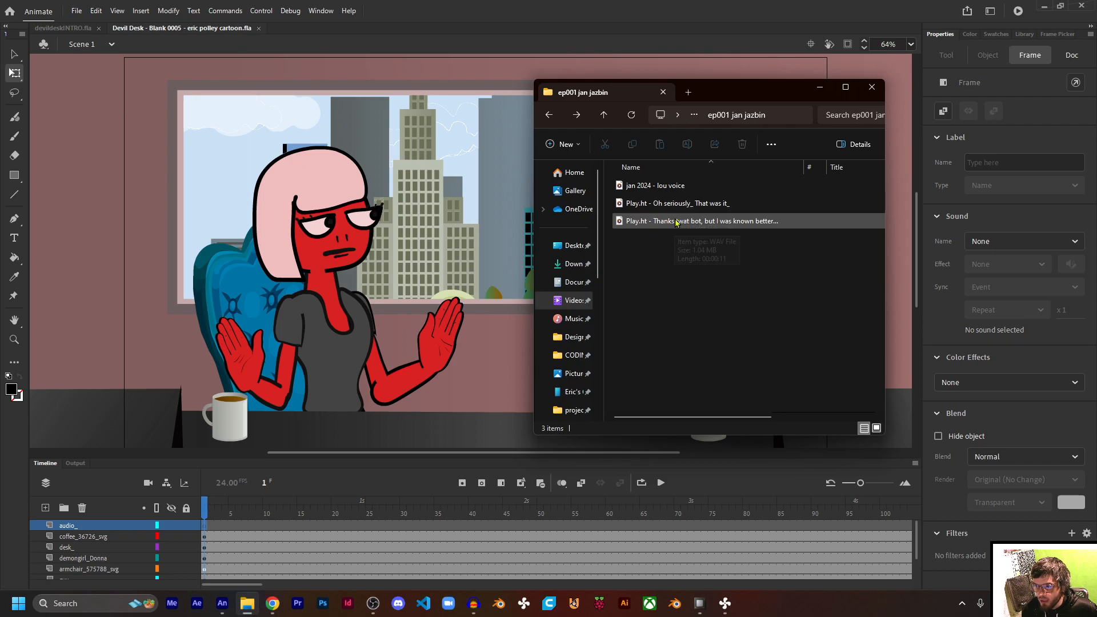
# - Add the "jan 2024 - lou voice" sound file to the audio_ layer
pyautogui.click(665, 190)
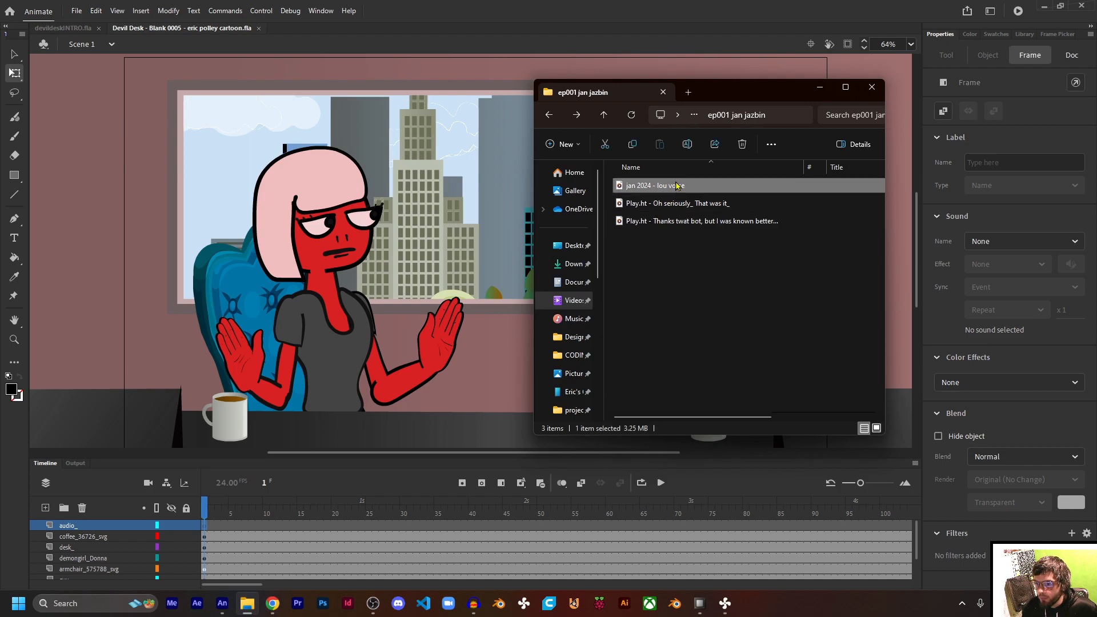
pyautogui.moveTo(677, 185); pyautogui.dragTo(292, 293)
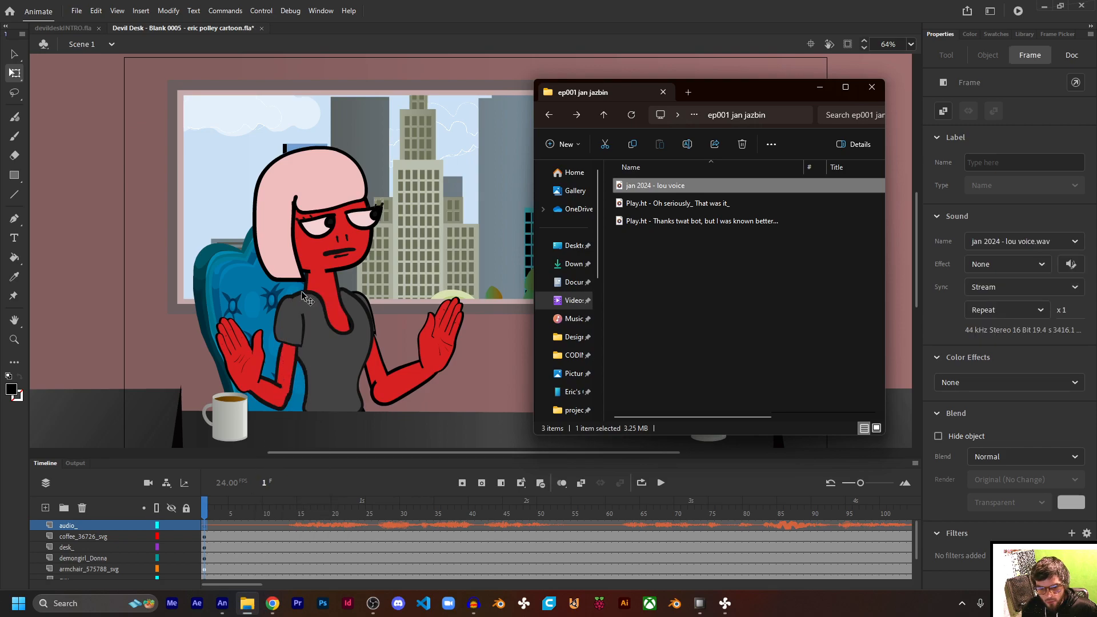
# - Listen through the lou voice track to find the pause after the first line and split the audio at frame 379
pyautogui.moveTo(237, 589); pyautogui.dragTo(356, 579)
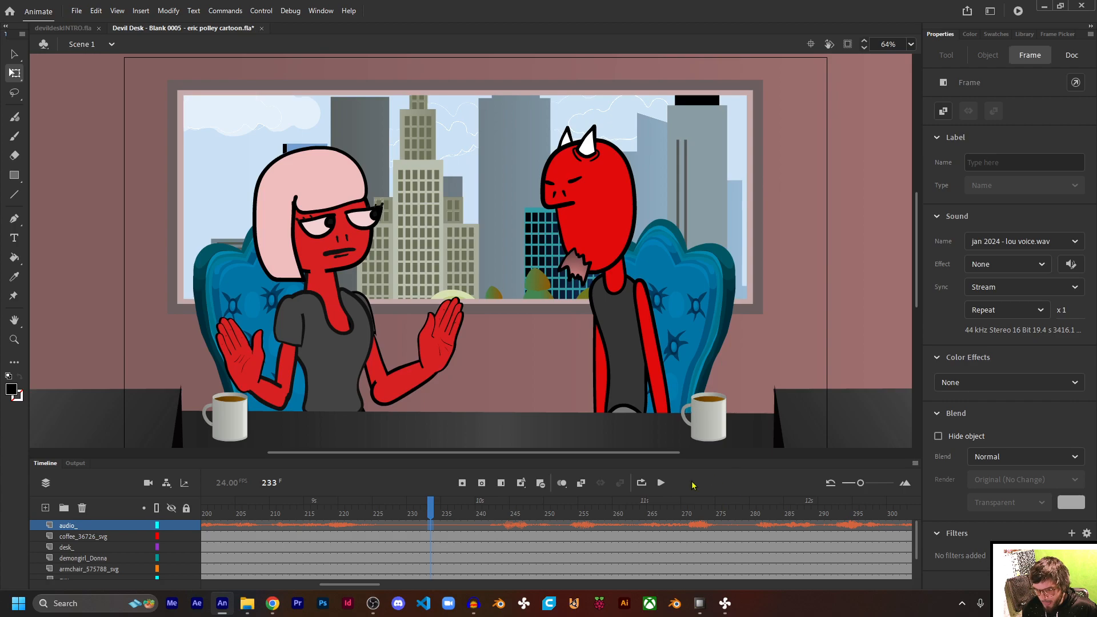
pyautogui.click(661, 483)
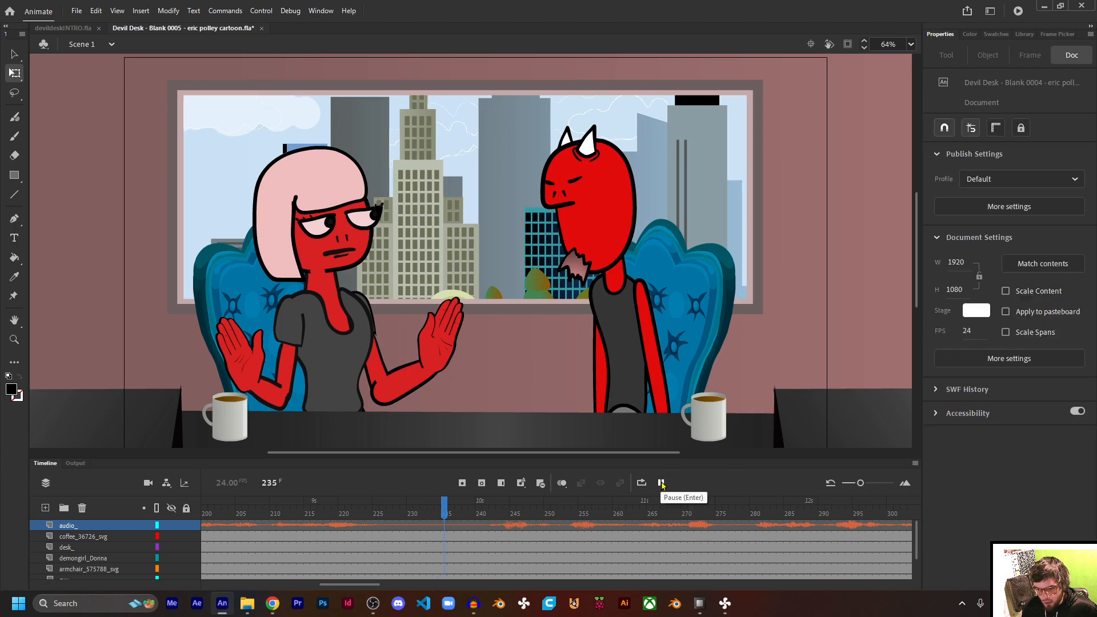
pyautogui.click(661, 484)
pyautogui.moveTo(343, 590); pyautogui.dragTo(379, 594)
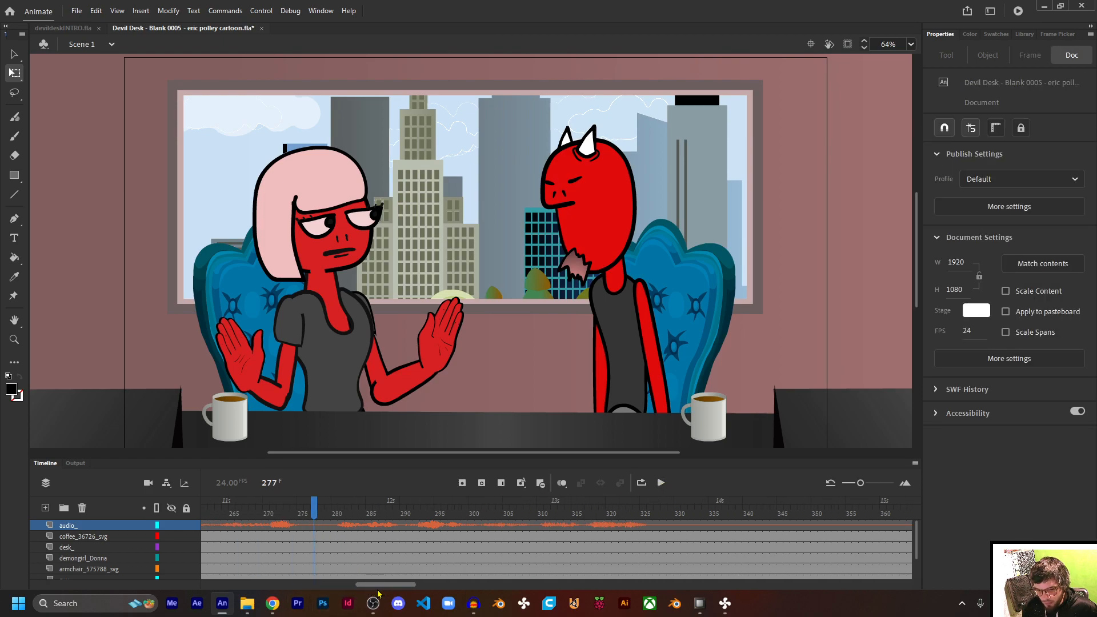
pyautogui.click(321, 527)
pyautogui.click(665, 485)
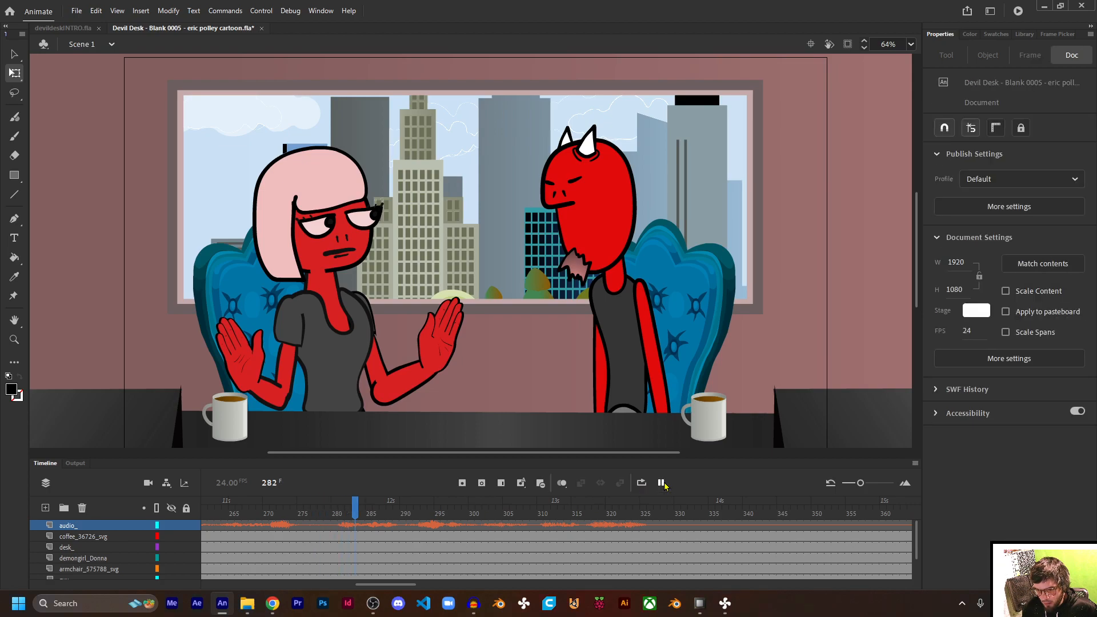
pyautogui.click(663, 484)
pyautogui.moveTo(386, 584); pyautogui.dragTo(412, 583)
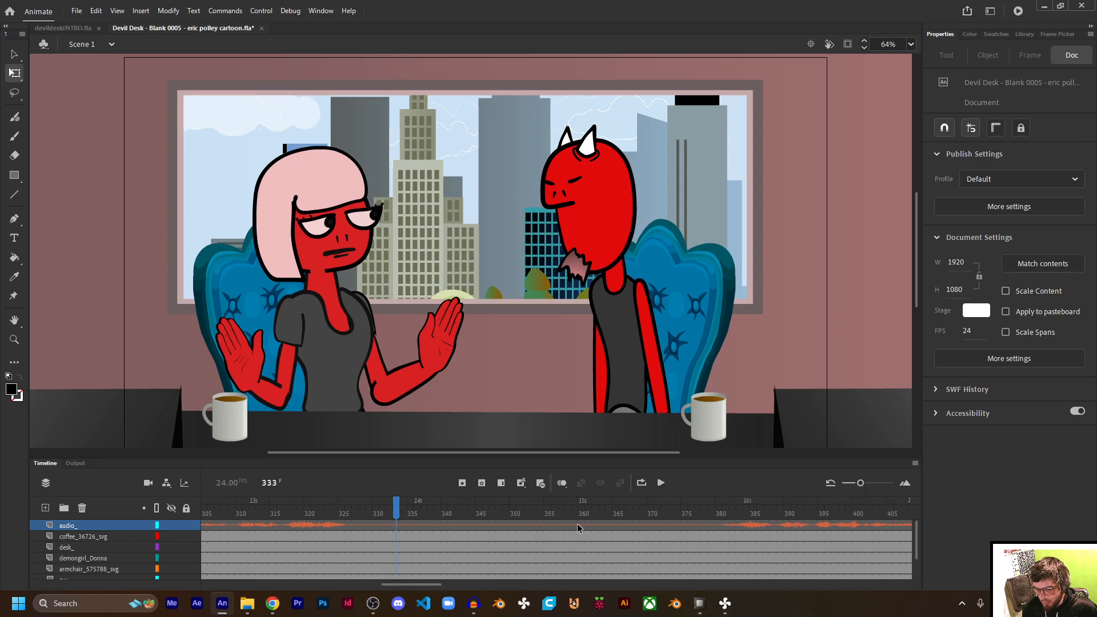
pyautogui.click(687, 524)
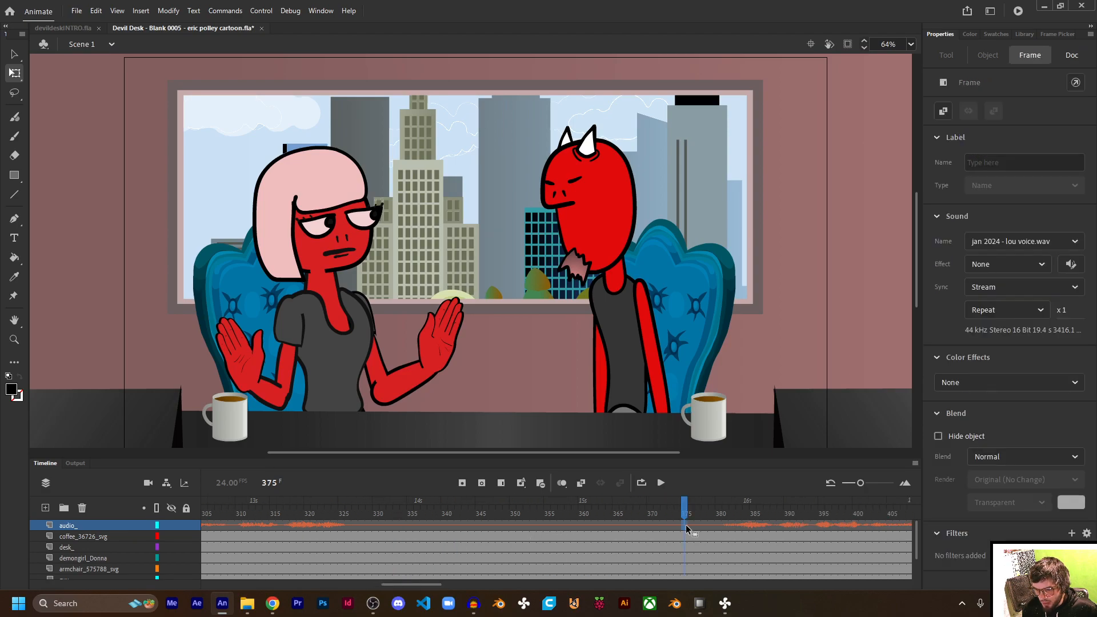
pyautogui.rightClick(687, 525)
pyautogui.click(725, 487)
pyautogui.click(708, 524)
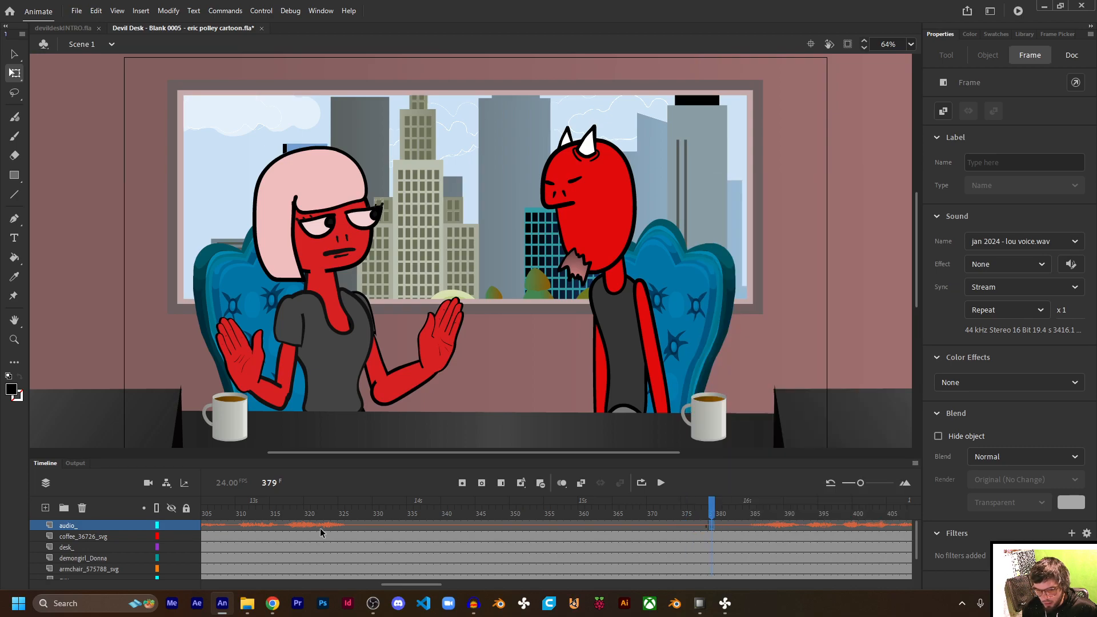
# - Add a new layer above audio_ and rename the audio_ layer as audio_lou
pyautogui.click(45, 508)
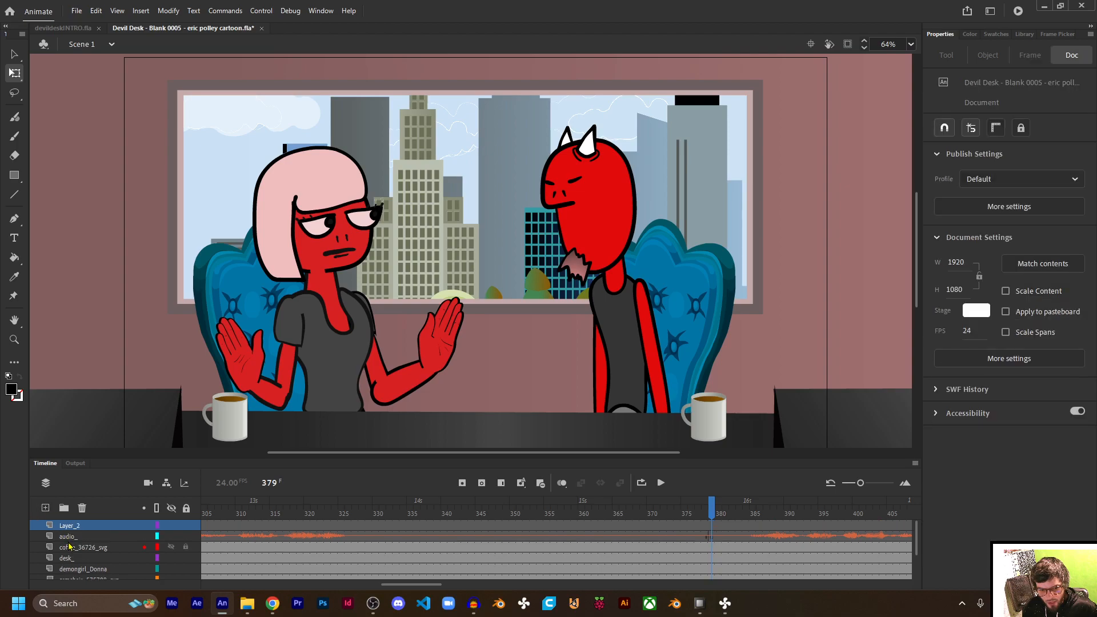
pyautogui.click(68, 538)
pyautogui.doubleClick(69, 538)
pyautogui.click(102, 535)
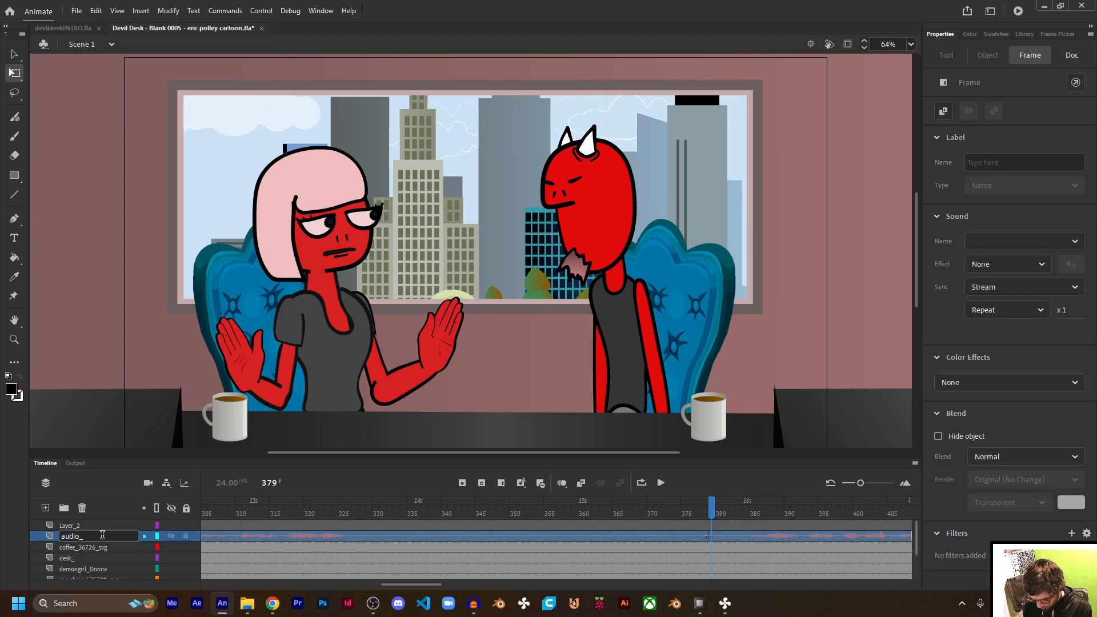
pyautogui.write('lou')
pyautogui.press('Return')
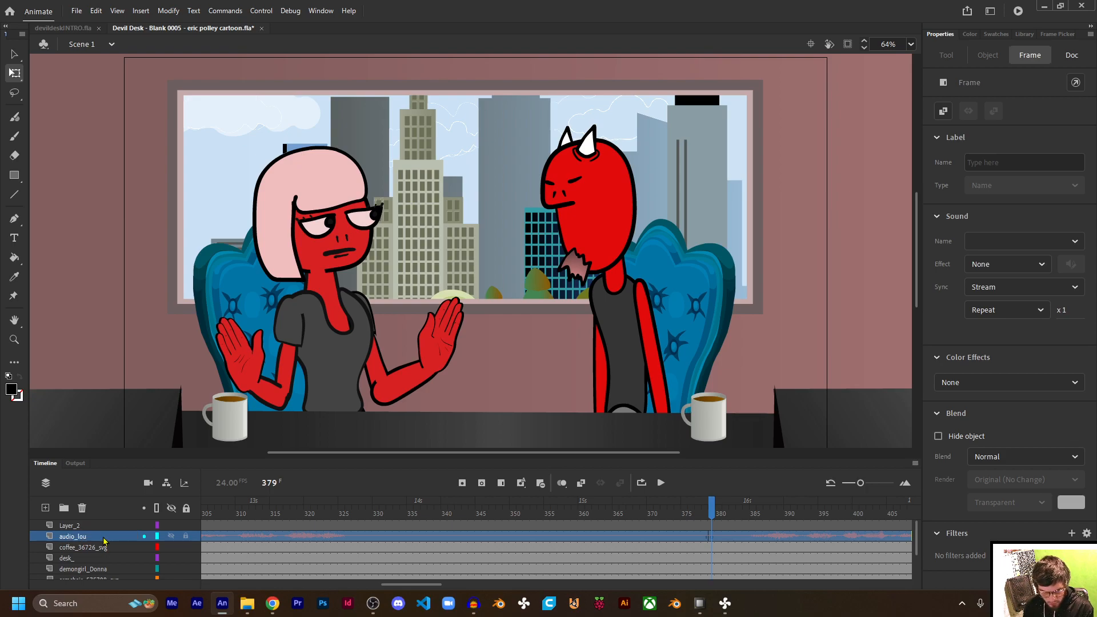
# - Rename the new empty layer as audio_paula
pyautogui.doubleClick(79, 526)
pyautogui.write('audio paula')
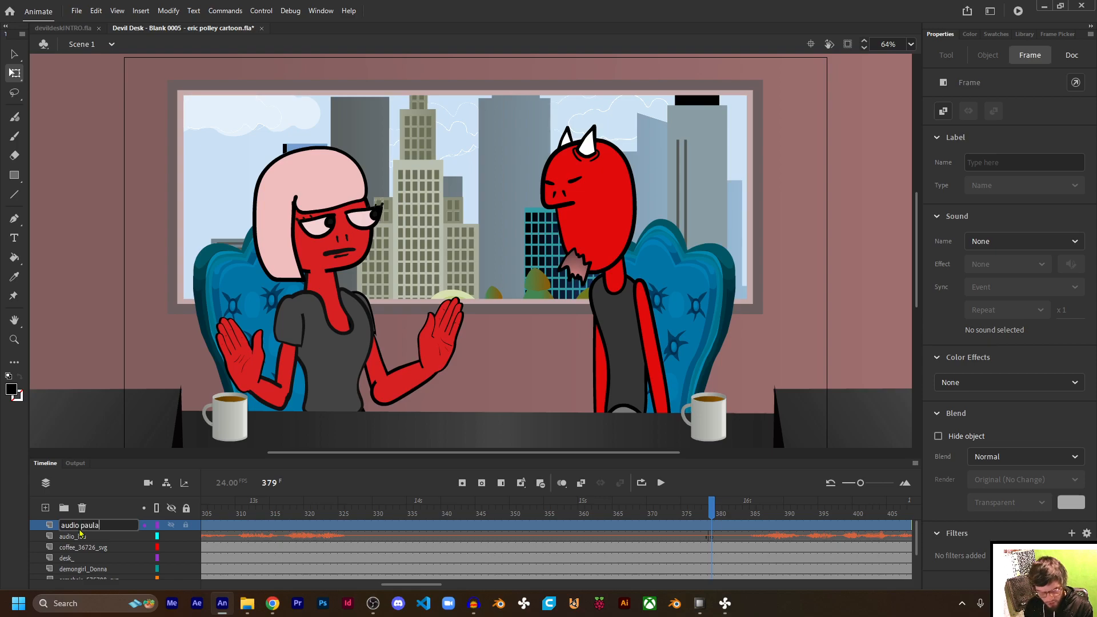
pyautogui.press('Return')
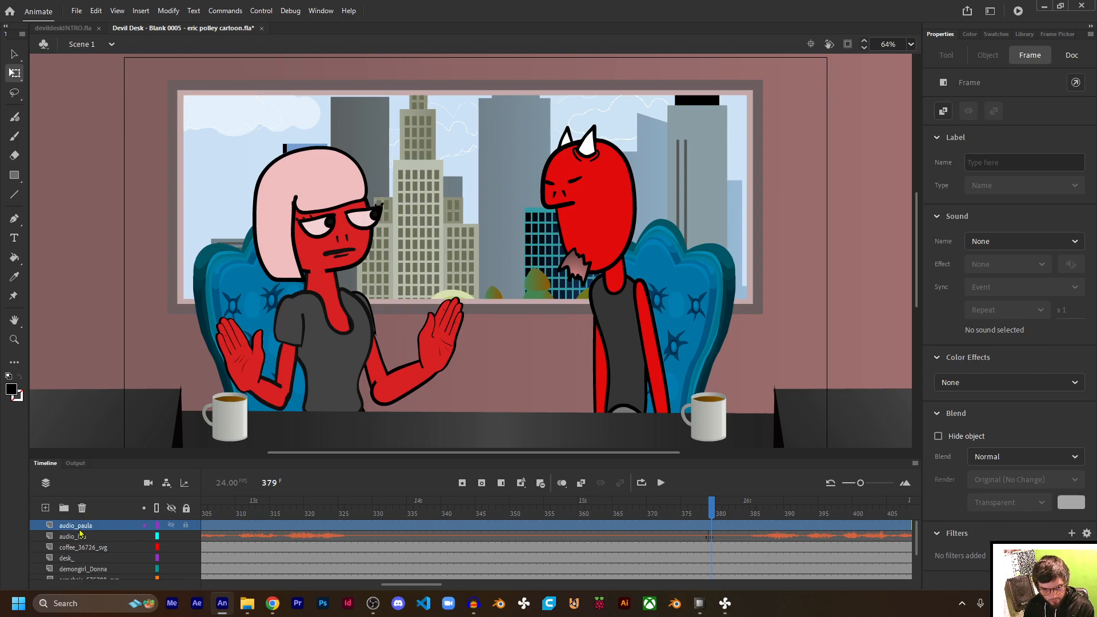
# - Insert a keyframe at frame 327 on audio_paula and place the "Play.ht - Thanks twat bot, but I was known better..." sound there
pyautogui.moveTo(412, 586)
pyautogui.mouseDown()
pyautogui.moveTo(359, 597)
pyautogui.moveTo(398, 585)
pyautogui.moveTo(404, 570)
pyautogui.mouseUp()
pyautogui.click(362, 526)
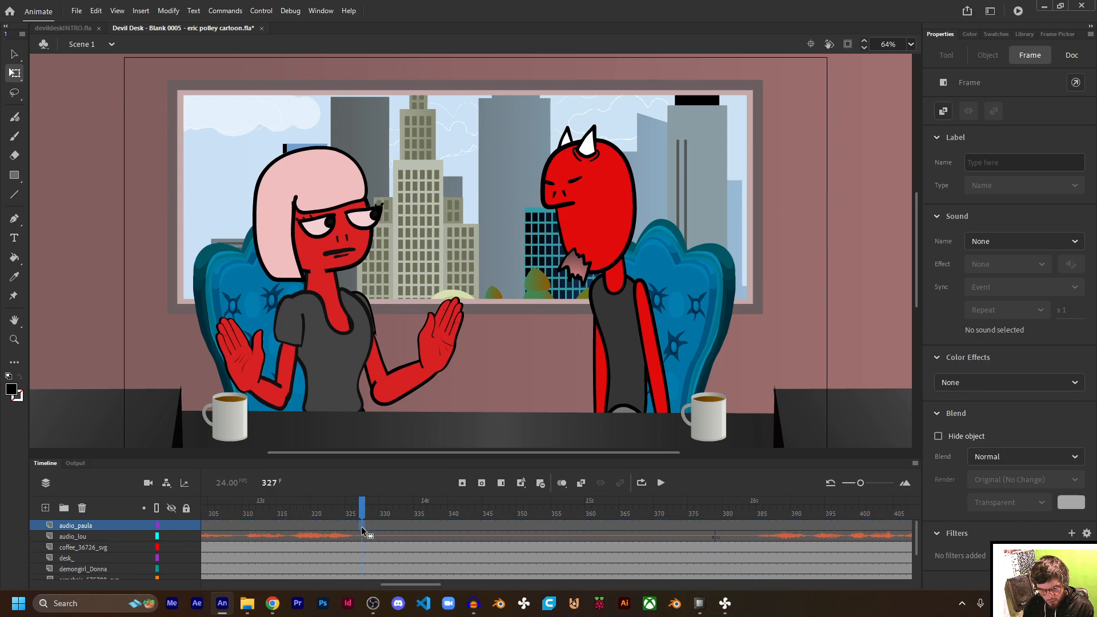
pyautogui.click(253, 607)
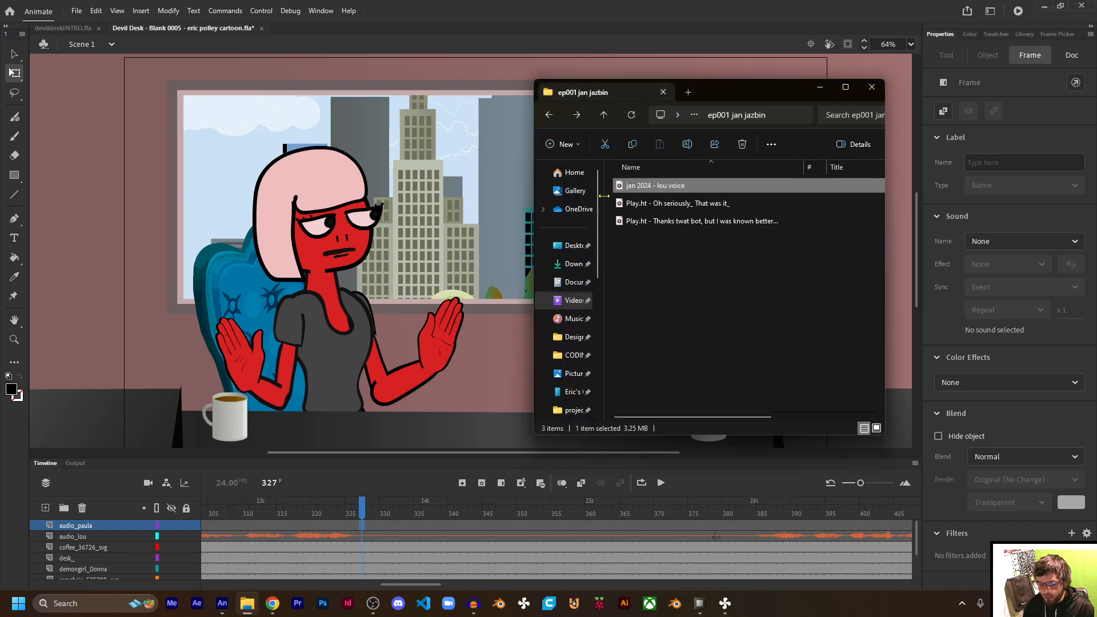
pyautogui.click(362, 524)
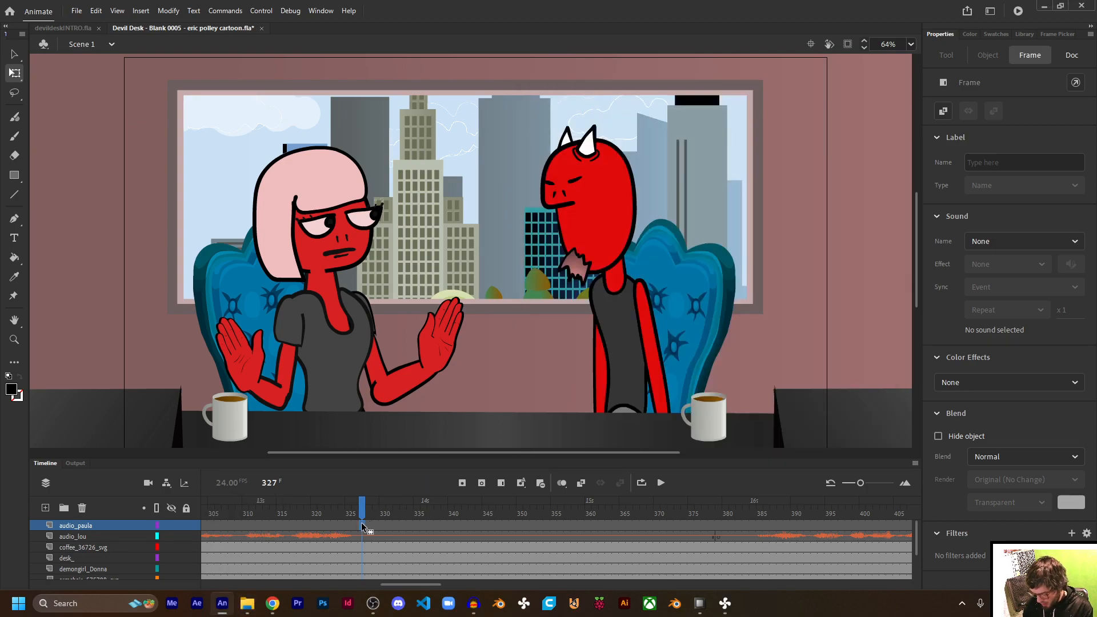
pyautogui.click(248, 604)
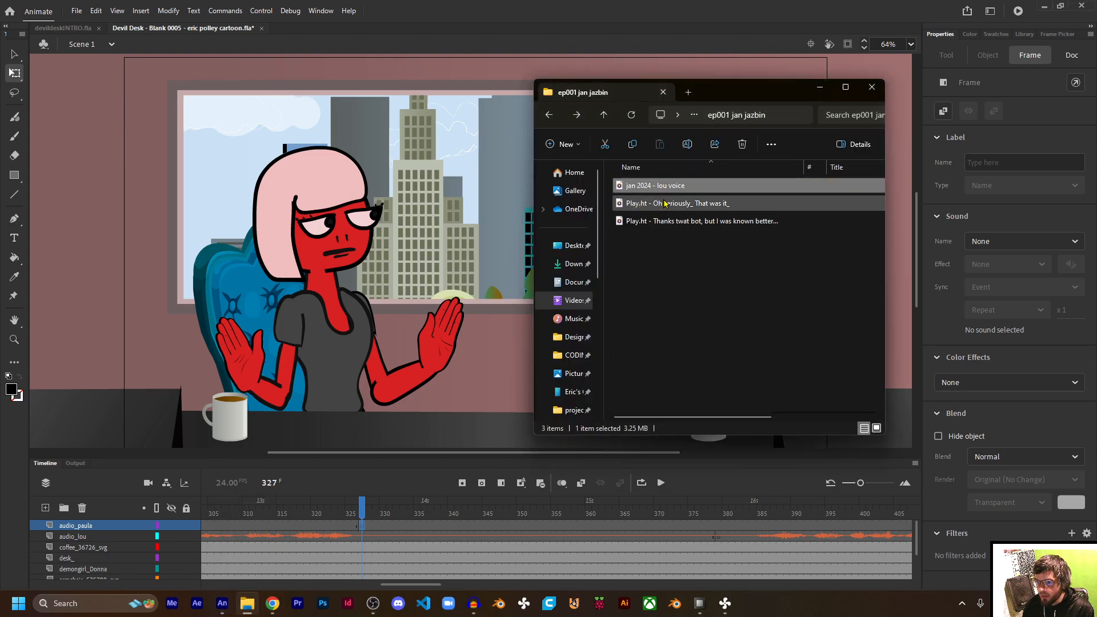
pyautogui.click(689, 222)
pyautogui.moveTo(716, 225); pyautogui.dragTo(360, 283)
# - Move the second part of the audio_lou sound from frame 379 to frame 426
pyautogui.moveTo(363, 513); pyautogui.dragTo(458, 515)
pyautogui.moveTo(410, 584); pyautogui.dragTo(441, 584)
pyautogui.click(369, 537)
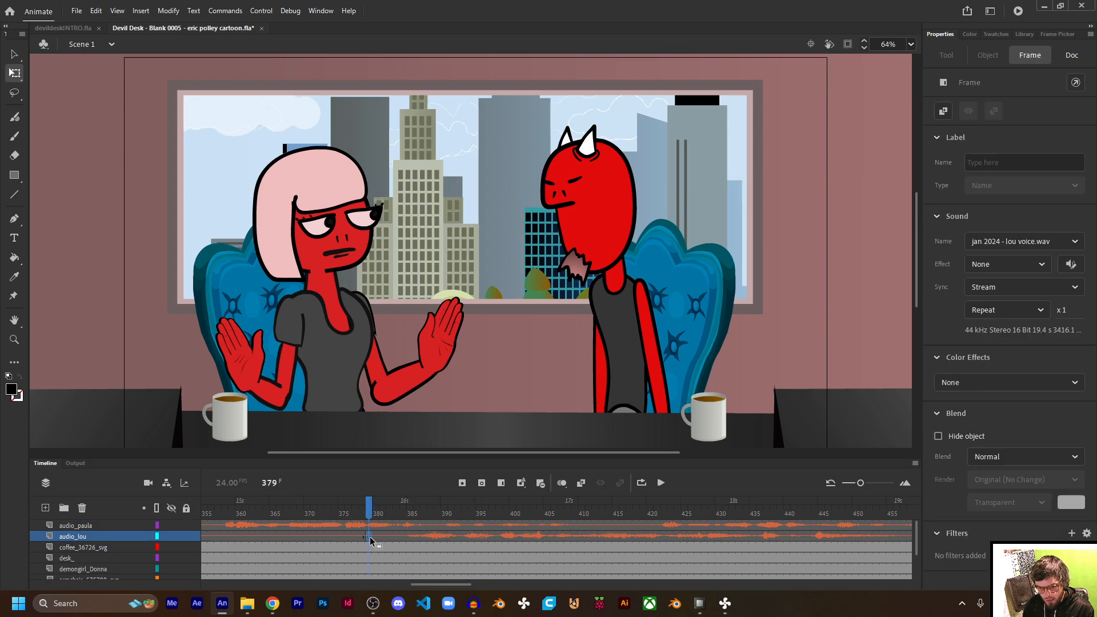
pyautogui.moveTo(671, 536); pyautogui.dragTo(694, 536)
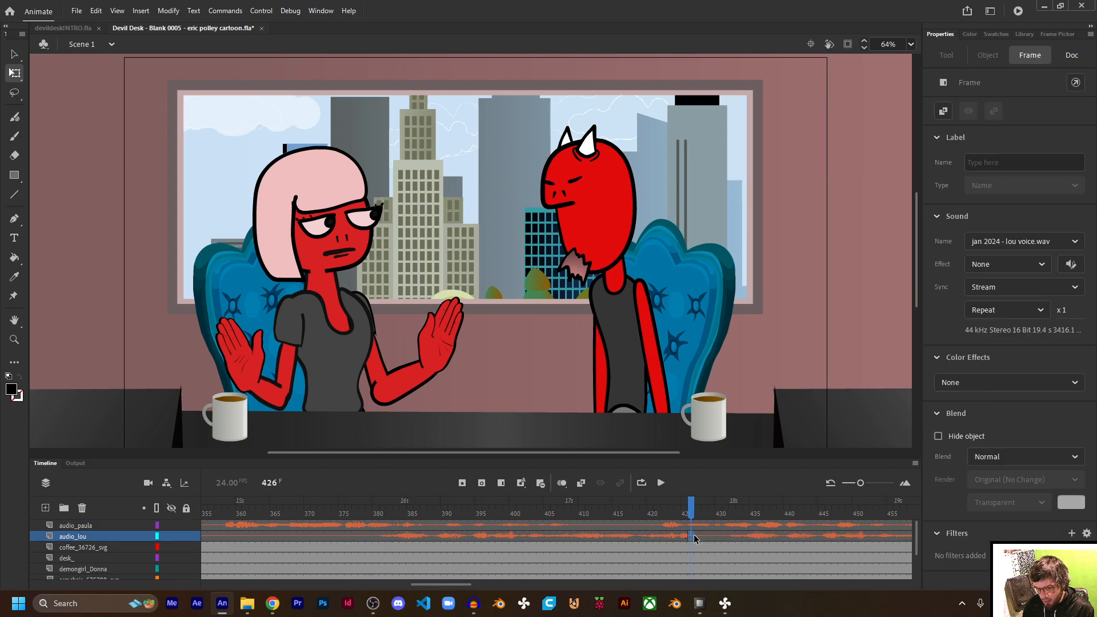
# - Split the audio_lou sound at frame 373 and set the sound of the section after the split to None
pyautogui.rightClick(330, 534)
pyautogui.click(365, 501)
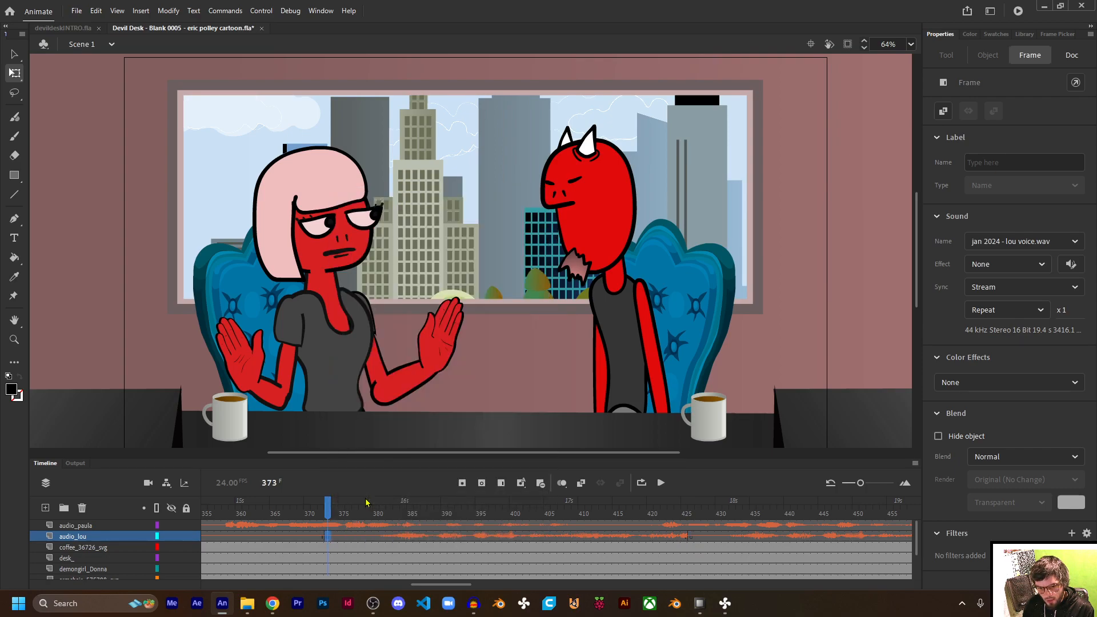
pyautogui.click(341, 536)
pyautogui.click(1014, 266)
pyautogui.click(1014, 265)
pyautogui.click(1023, 241)
pyautogui.click(914, 255)
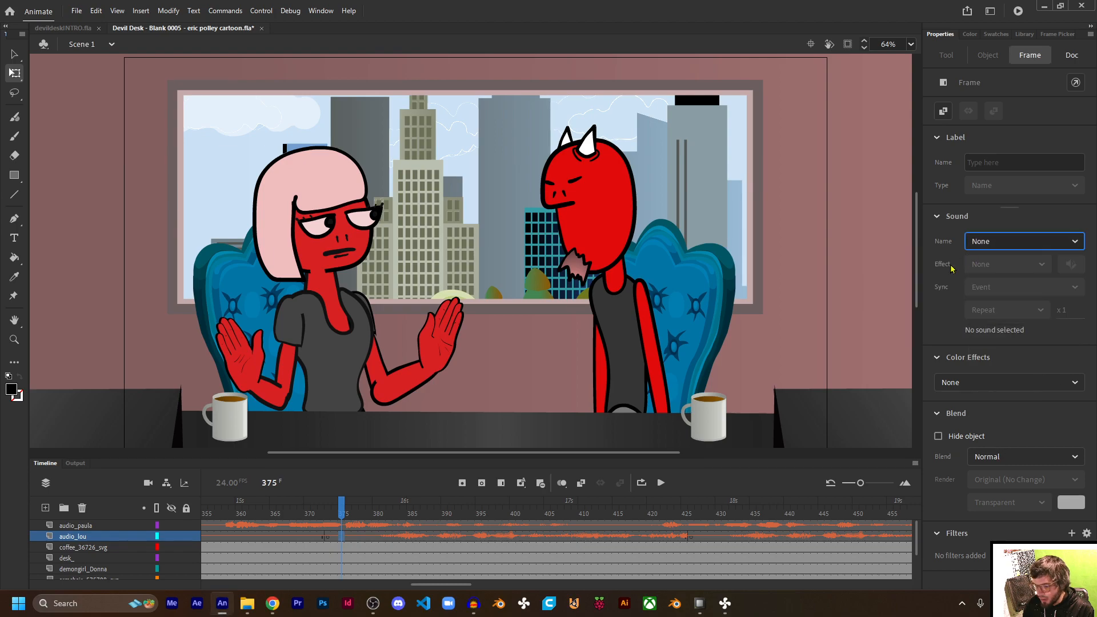
# - Shift the start keyframe of the audio_paula sound to frame 334
pyautogui.moveTo(363, 504); pyautogui.dragTo(581, 504)
pyautogui.moveTo(439, 584); pyautogui.dragTo(407, 590)
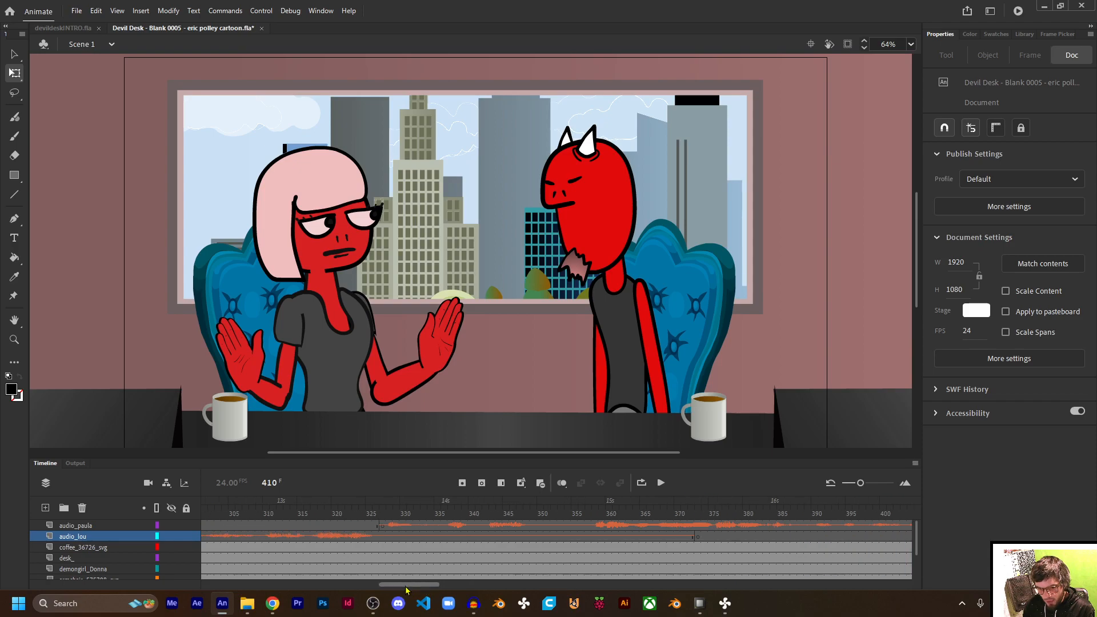
pyautogui.click(383, 526)
pyautogui.moveTo(382, 526); pyautogui.dragTo(403, 526)
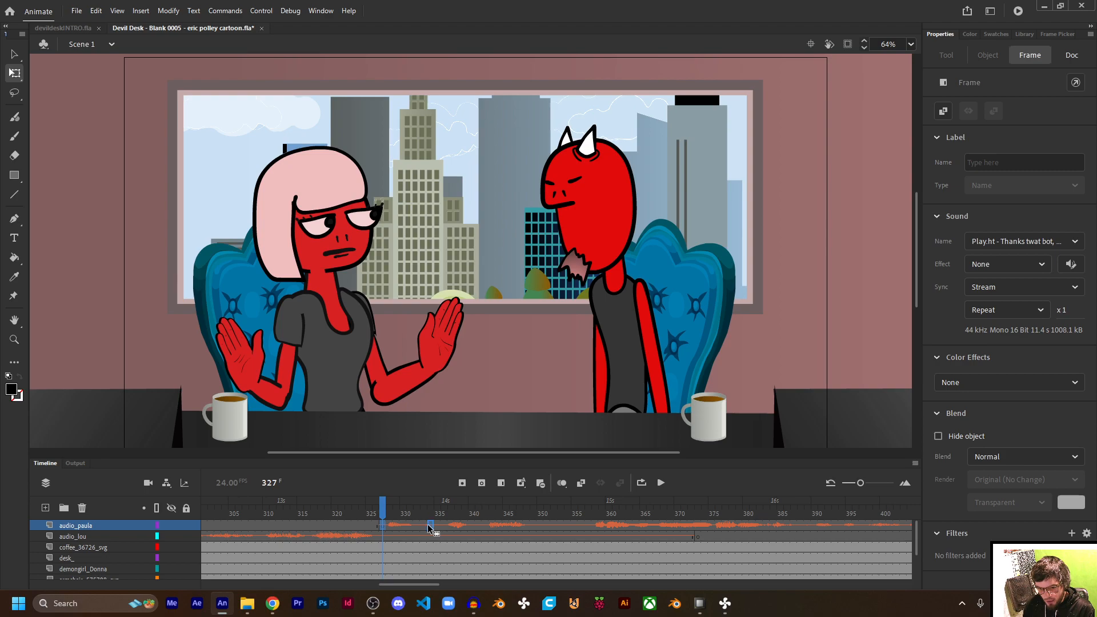
pyautogui.moveTo(429, 523); pyautogui.dragTo(429, 522)
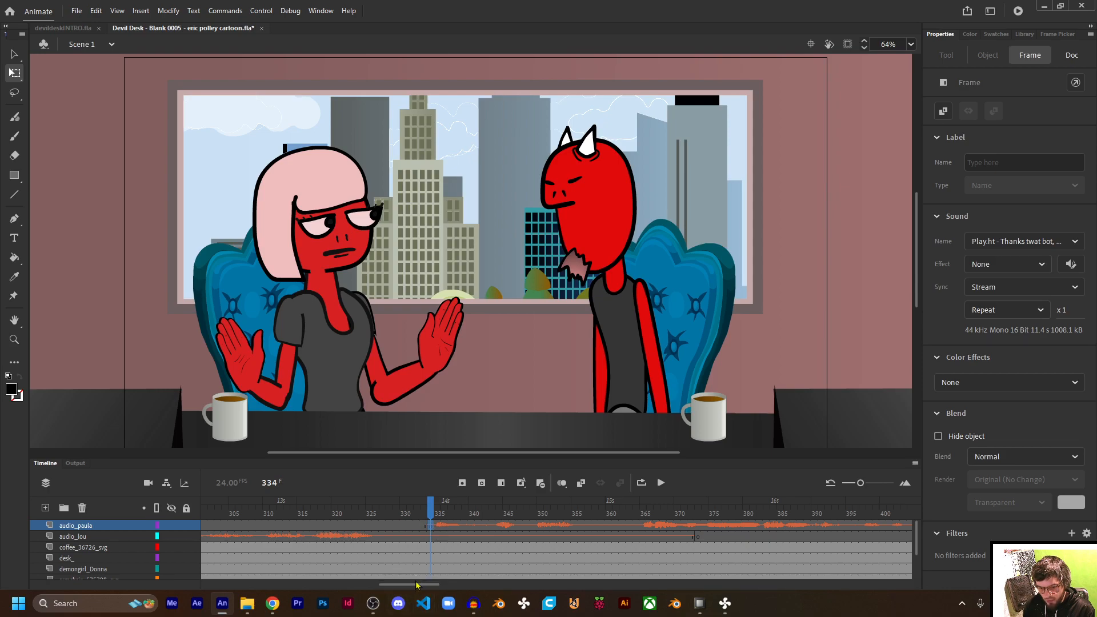
# - Move the second part of the audio_lou sound from frame 426 to frame 595
pyautogui.moveTo(415, 587); pyautogui.dragTo(471, 587)
pyautogui.click(415, 537)
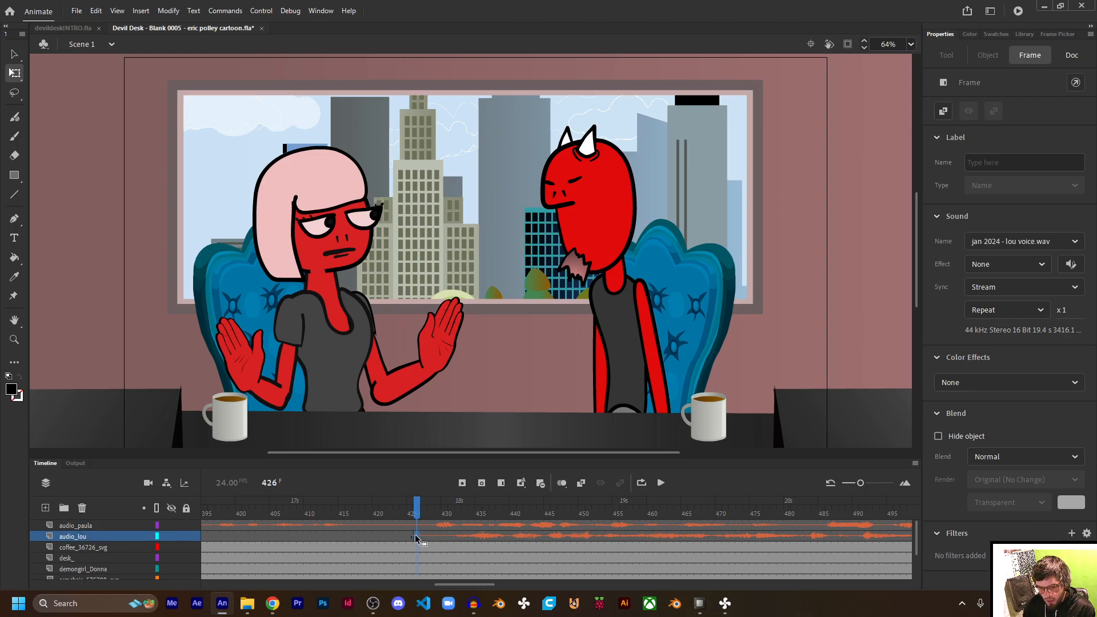
pyautogui.moveTo(829, 527); pyautogui.dragTo(616, 533)
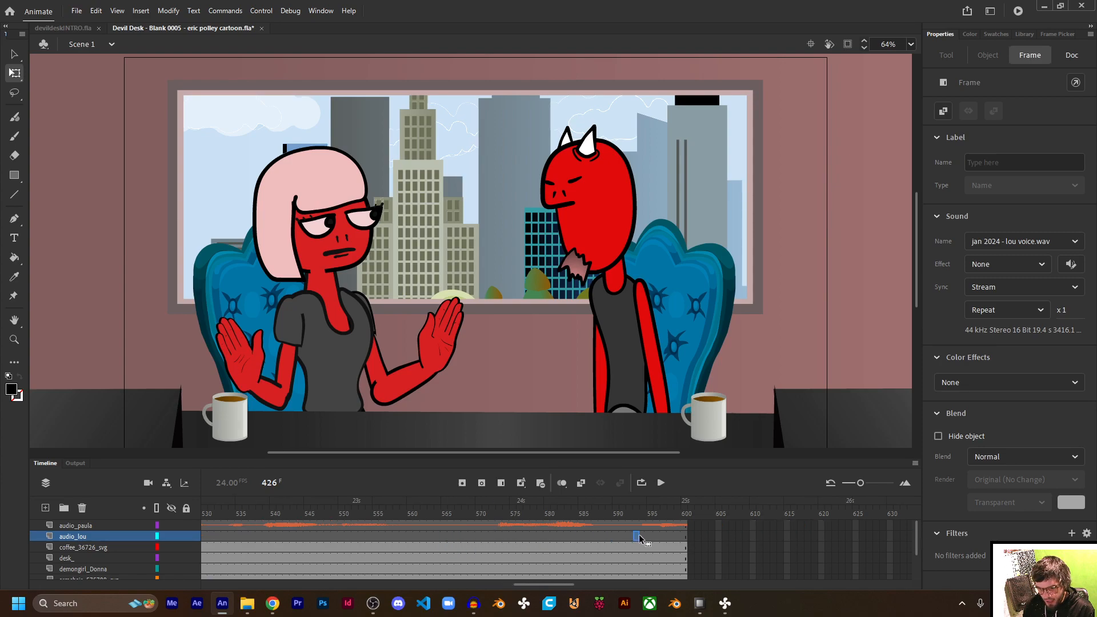
pyautogui.moveTo(656, 536); pyautogui.dragTo(649, 536)
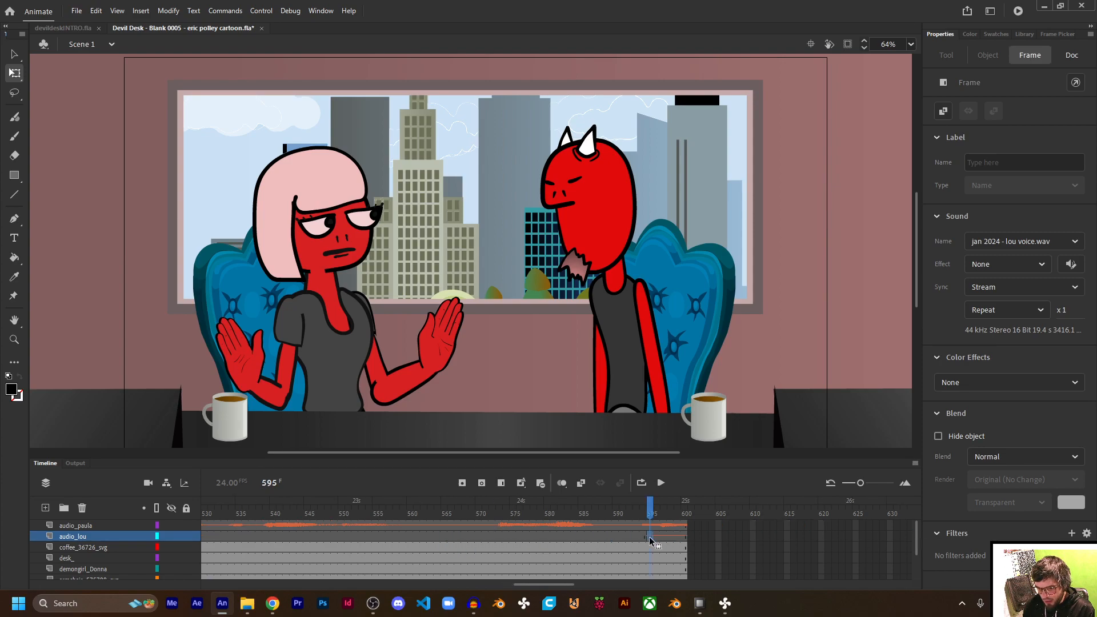
# - Select frame 598 across all layers and insert frames until the timeline extends past frame 630
pyautogui.click(672, 521)
pyautogui.scroll(-2, 672, 548)
pyautogui.hotkey('ctrl', 'a')
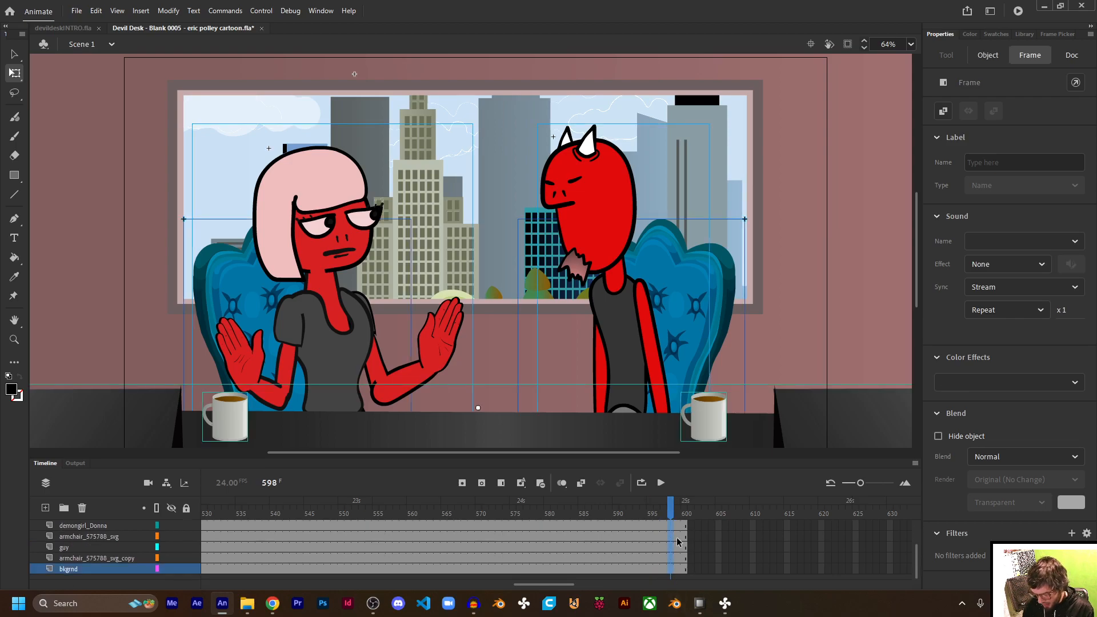
pyautogui.press('F5')
pyautogui.press('F5')
pyautogui.press('F5')
pyautogui.press('F5')
pyautogui.press('F5')
pyautogui.press('F5')
pyautogui.press('F5')
pyautogui.press('F5')
pyautogui.press('F5')
pyautogui.press('F5')
pyautogui.press('F5')
pyautogui.press('F5')
pyautogui.press('F5')
pyautogui.press('F5')
pyautogui.press('F5')
pyautogui.press('F5')
pyautogui.press('F5')
pyautogui.press('F5')
pyautogui.press('F5')
pyautogui.press('F5')
pyautogui.press('F5')
pyautogui.press('F5')
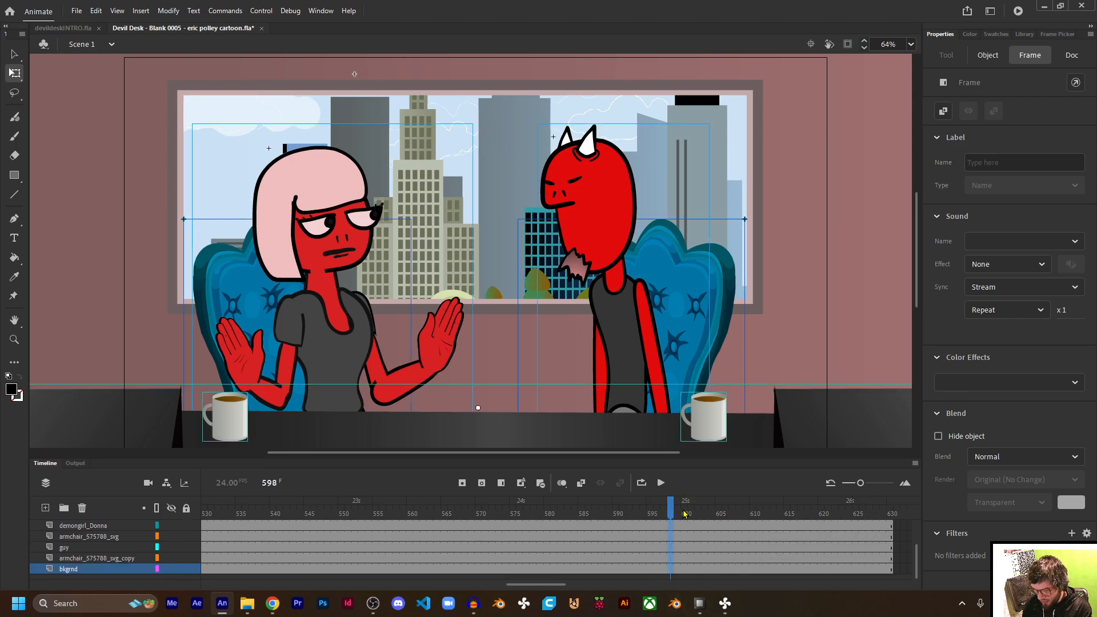
pyautogui.press('F5')
pyautogui.press('F5')
pyautogui.press('F5')
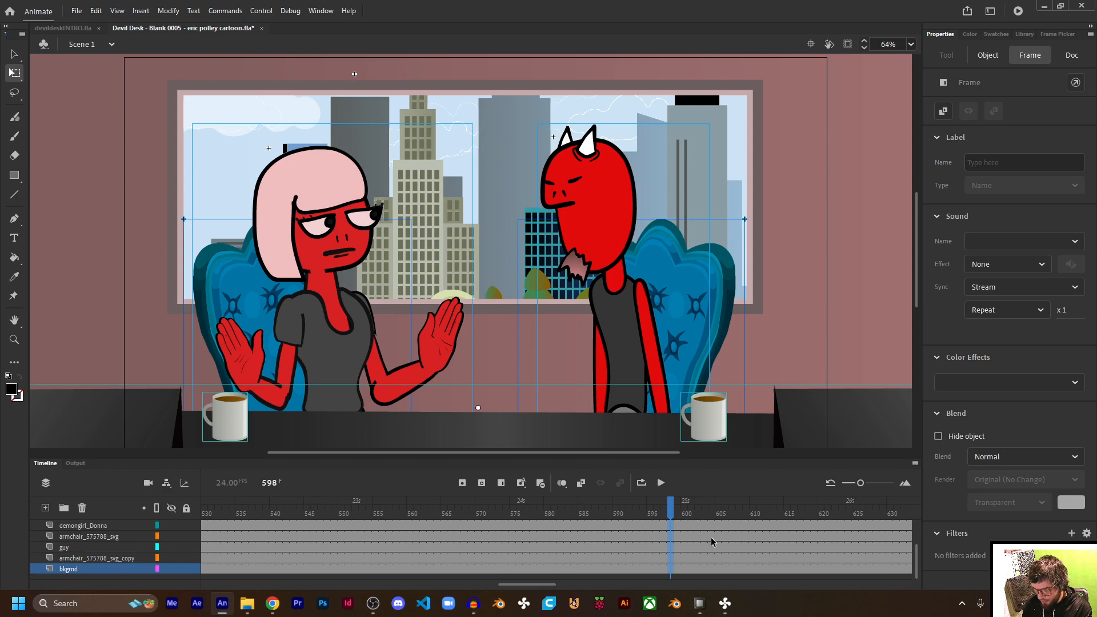
# - Move the second audio_lou keyframe from frame 595 to frame 606, following the end of the audio_paula line
pyautogui.scroll(2, 731, 555)
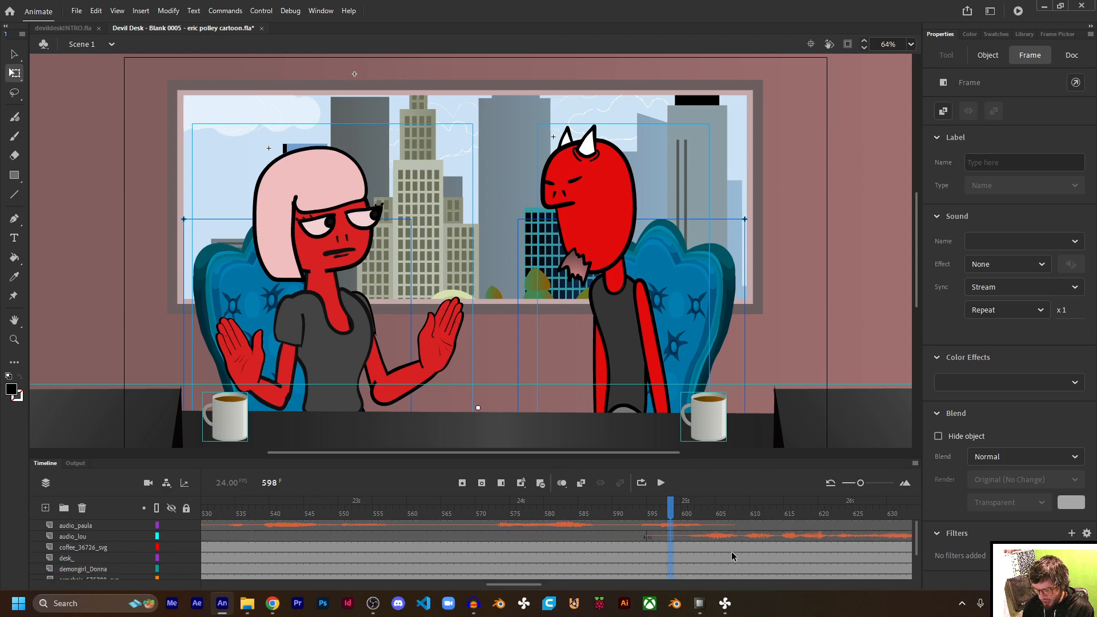
pyautogui.moveTo(524, 585); pyautogui.dragTo(537, 585)
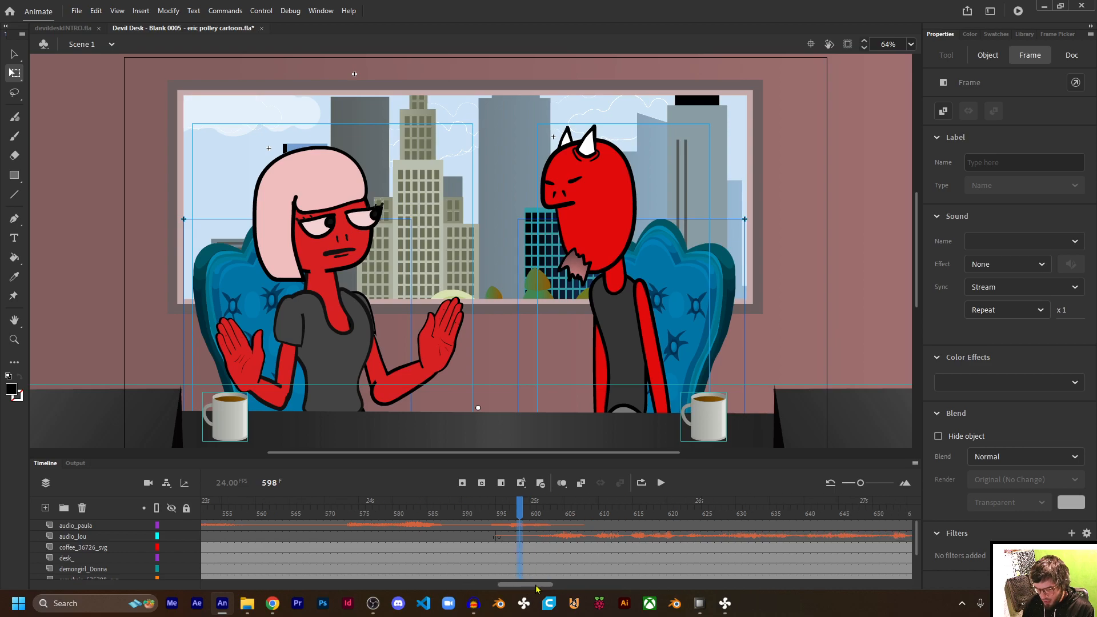
pyautogui.click(499, 537)
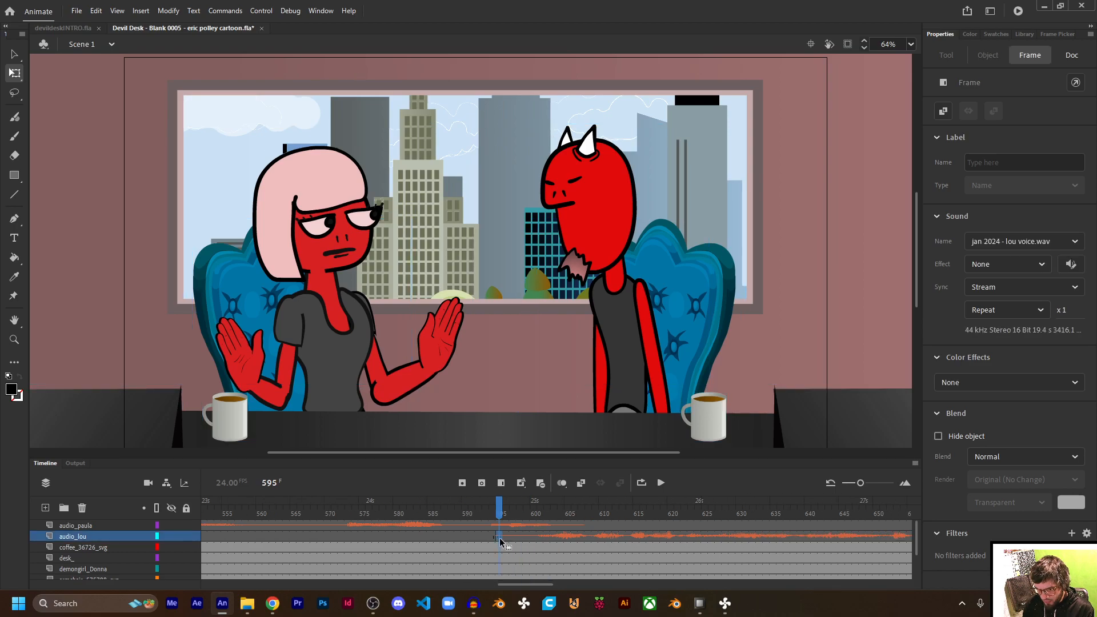
pyautogui.moveTo(572, 534); pyautogui.dragTo(572, 534)
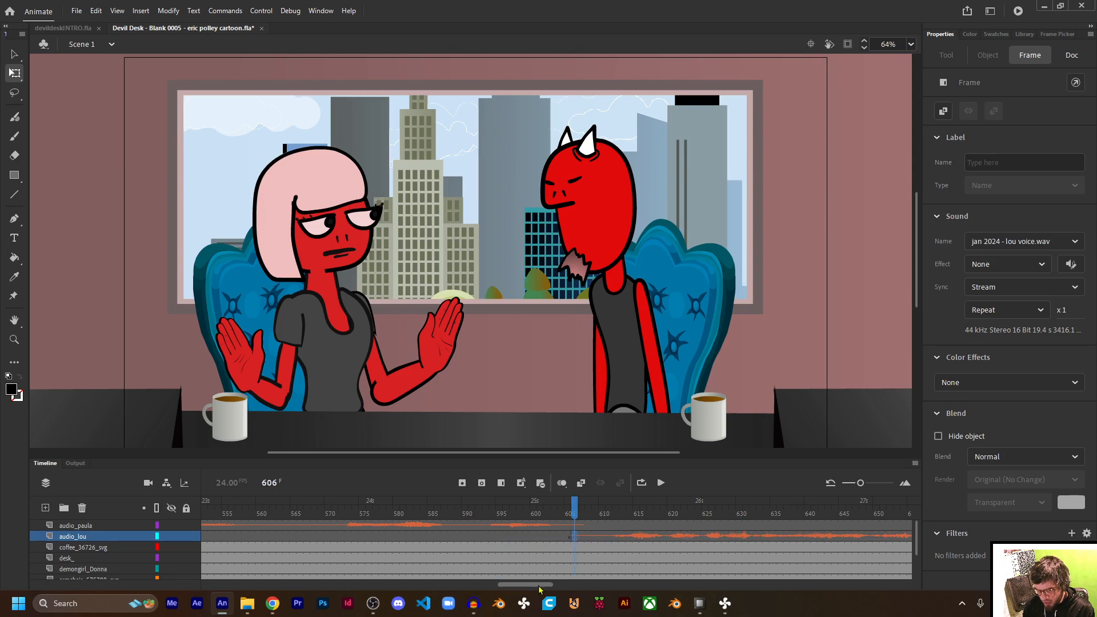
# - Move the second audio_lou keyframe to frame 604 and play back the transition from the audio_paula line
pyautogui.moveTo(539, 585); pyautogui.dragTo(541, 585)
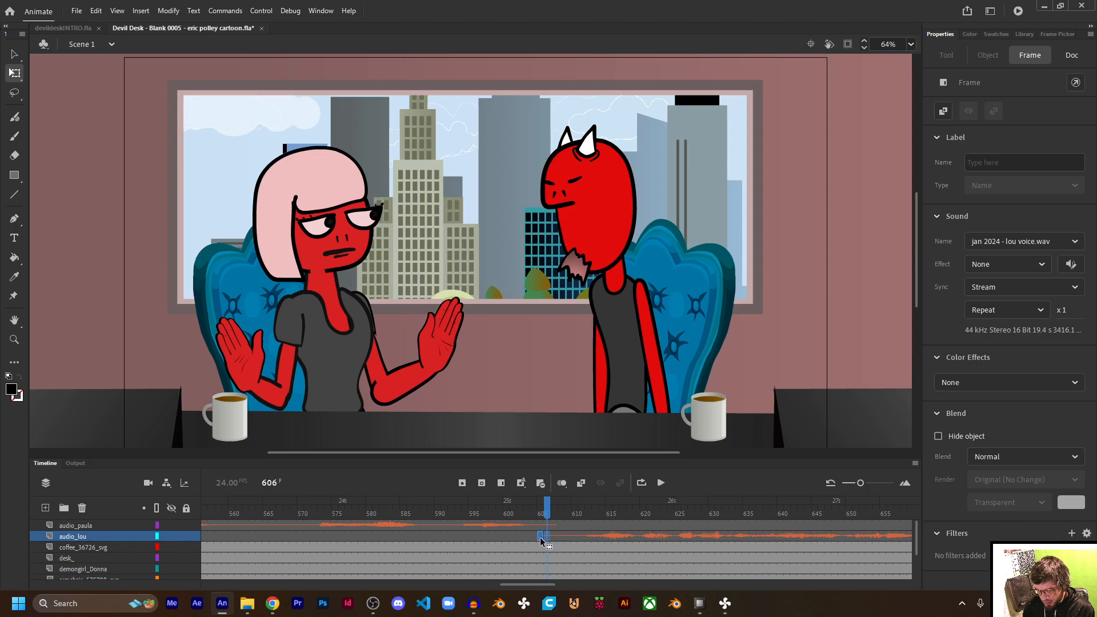
pyautogui.moveTo(536, 537); pyautogui.dragTo(536, 538)
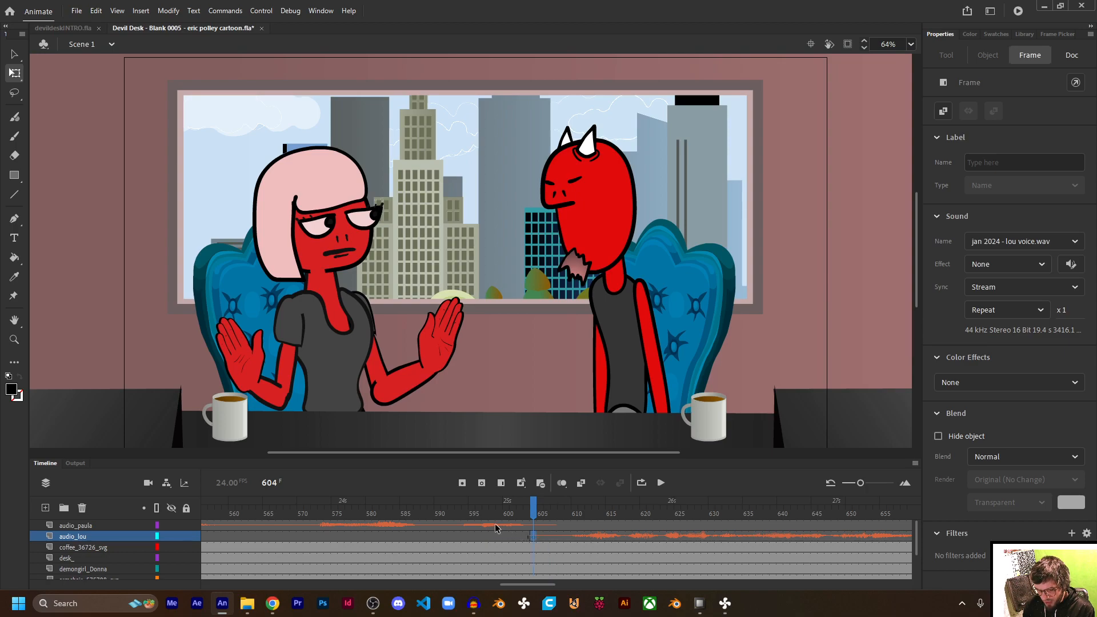
pyautogui.click(437, 510)
pyautogui.click(661, 483)
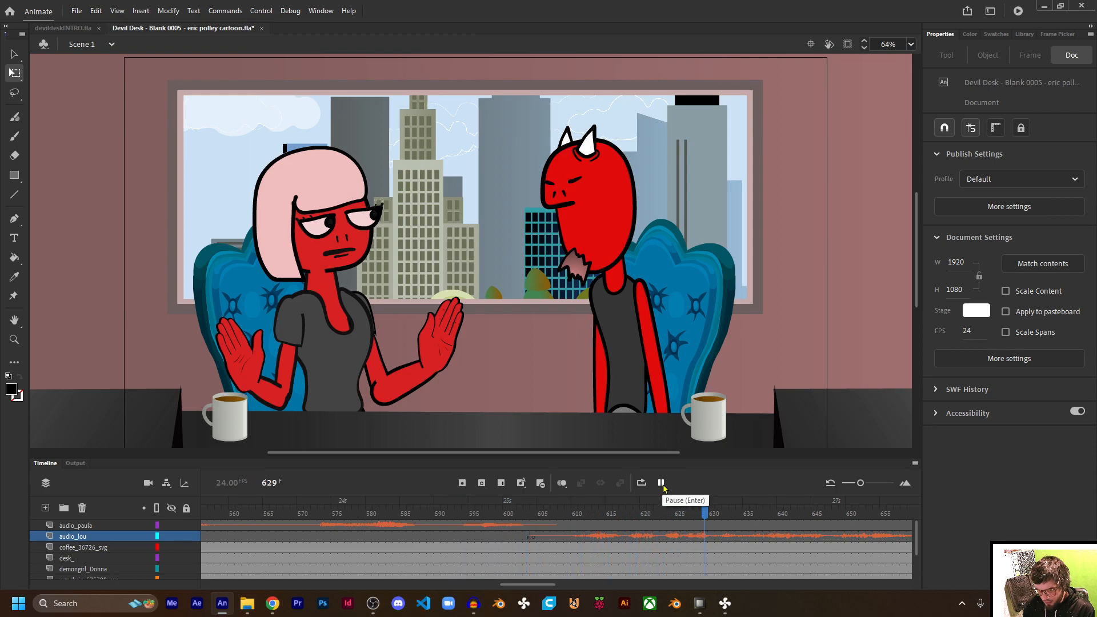
pyautogui.click(661, 483)
pyautogui.click(536, 537)
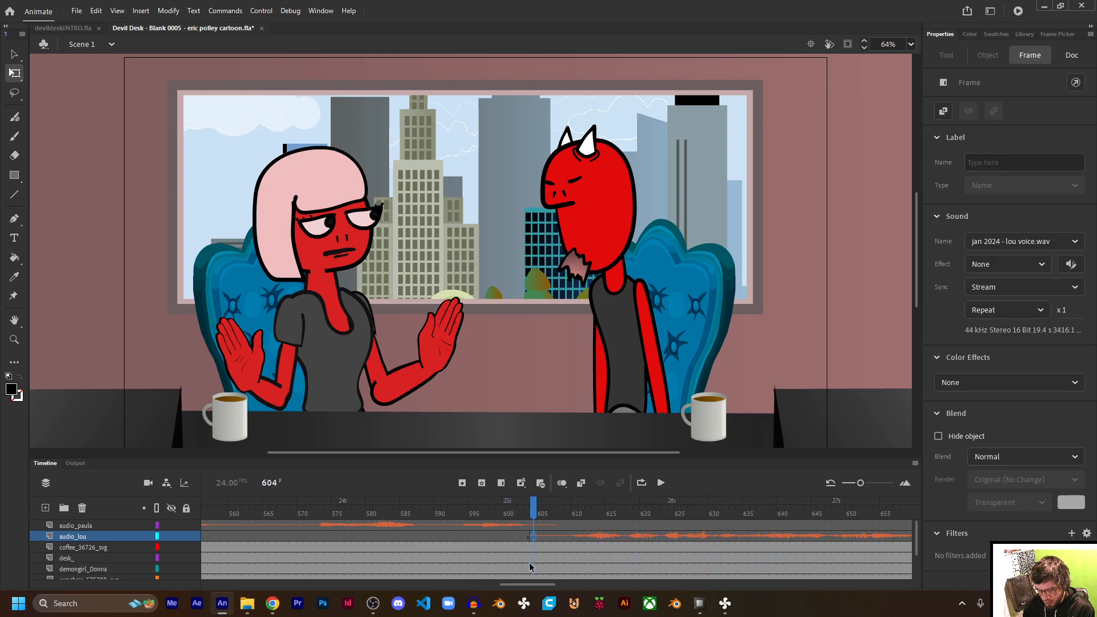
# - Insert a blank keyframe on the audio_paula layer at frame 682, near the end of the audio_lou line
pyautogui.moveTo(530, 588)
pyautogui.mouseDown()
pyautogui.moveTo(562, 585)
pyautogui.moveTo(536, 586)
pyautogui.mouseUp()
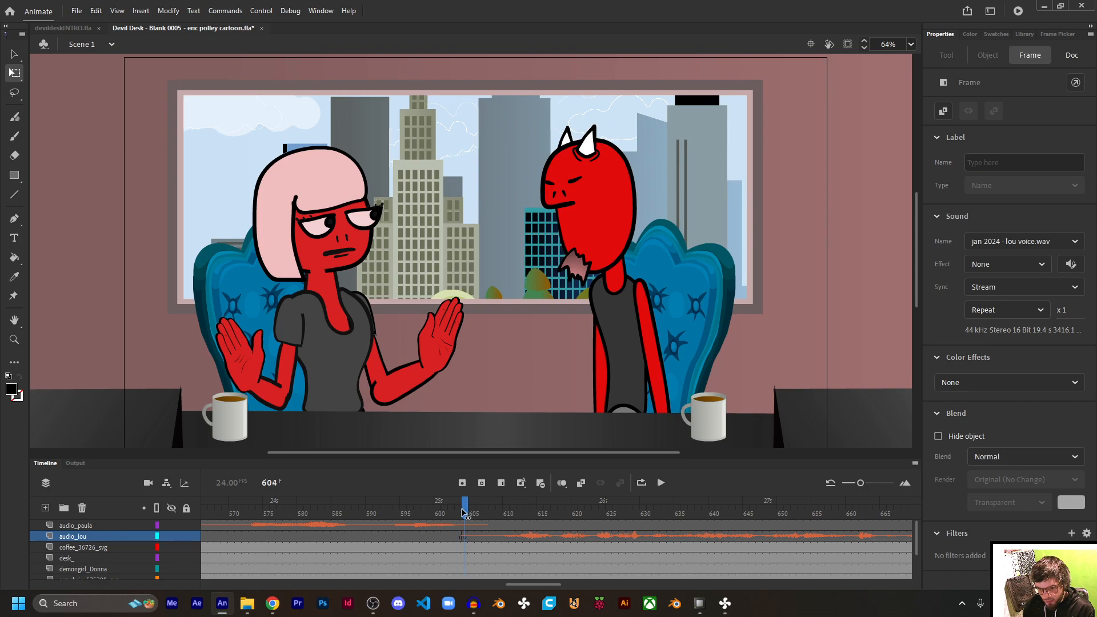
pyautogui.moveTo(464, 512); pyautogui.dragTo(513, 513)
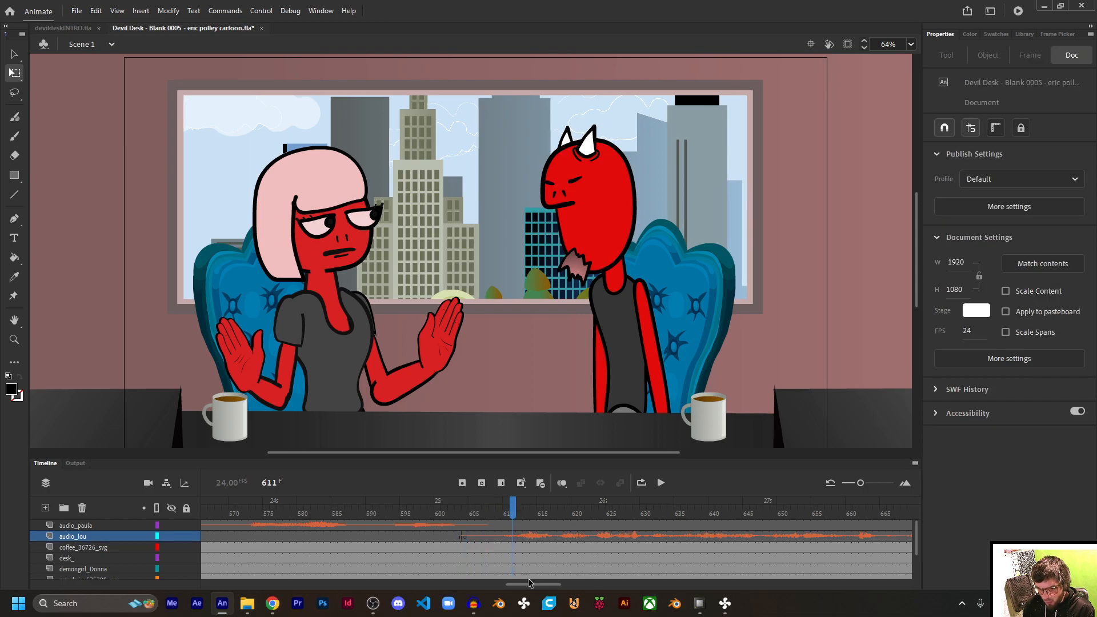
pyautogui.moveTo(535, 585); pyautogui.dragTo(571, 585)
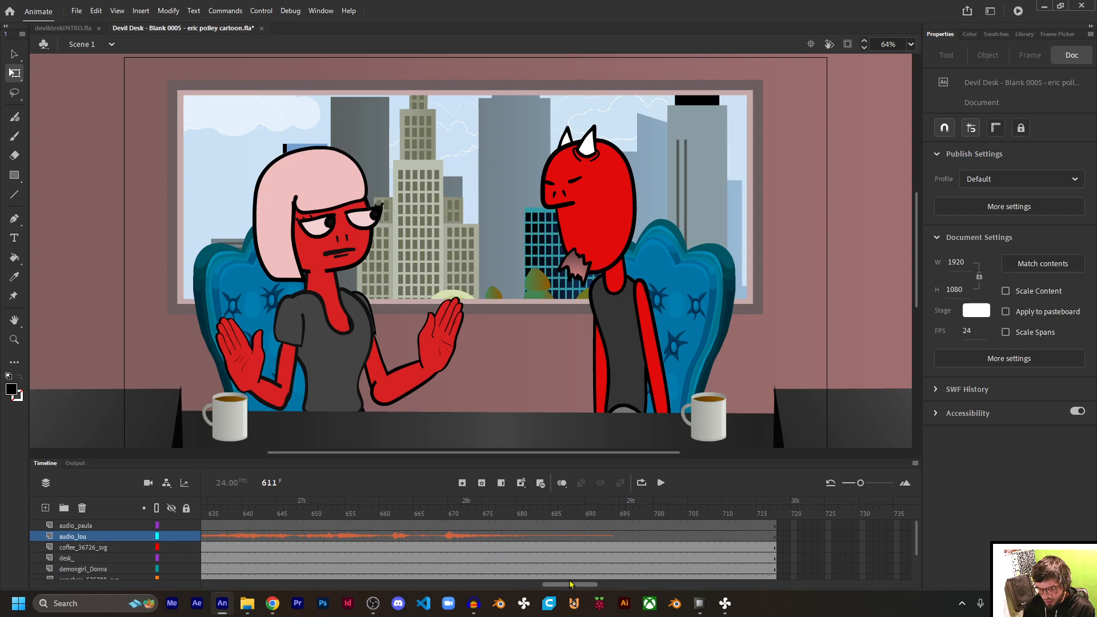
pyautogui.click(518, 526)
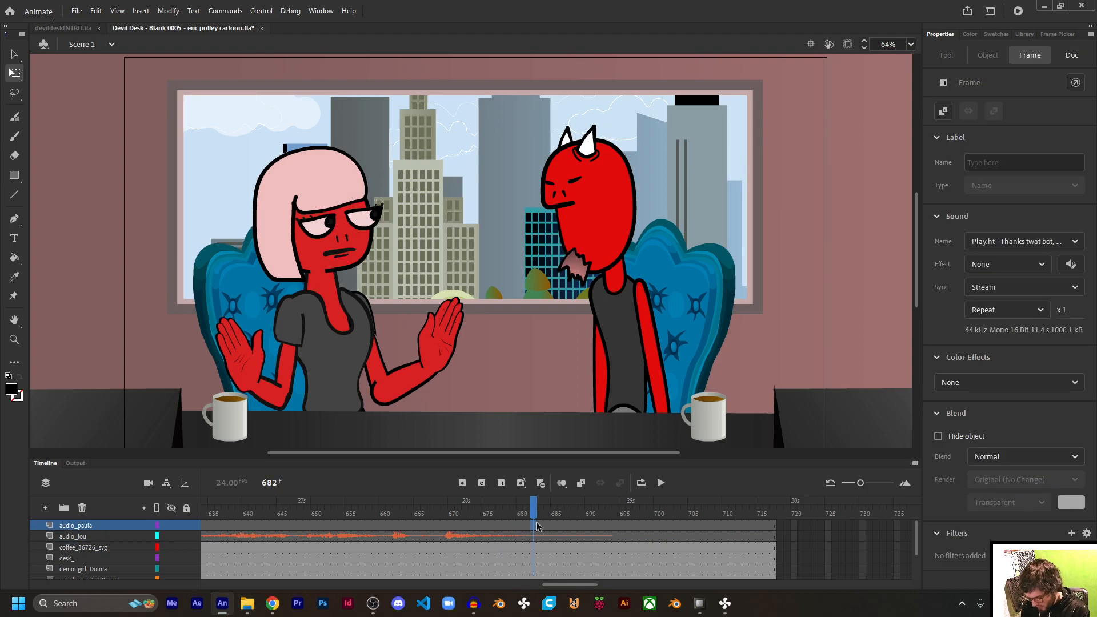
pyautogui.press('F7')
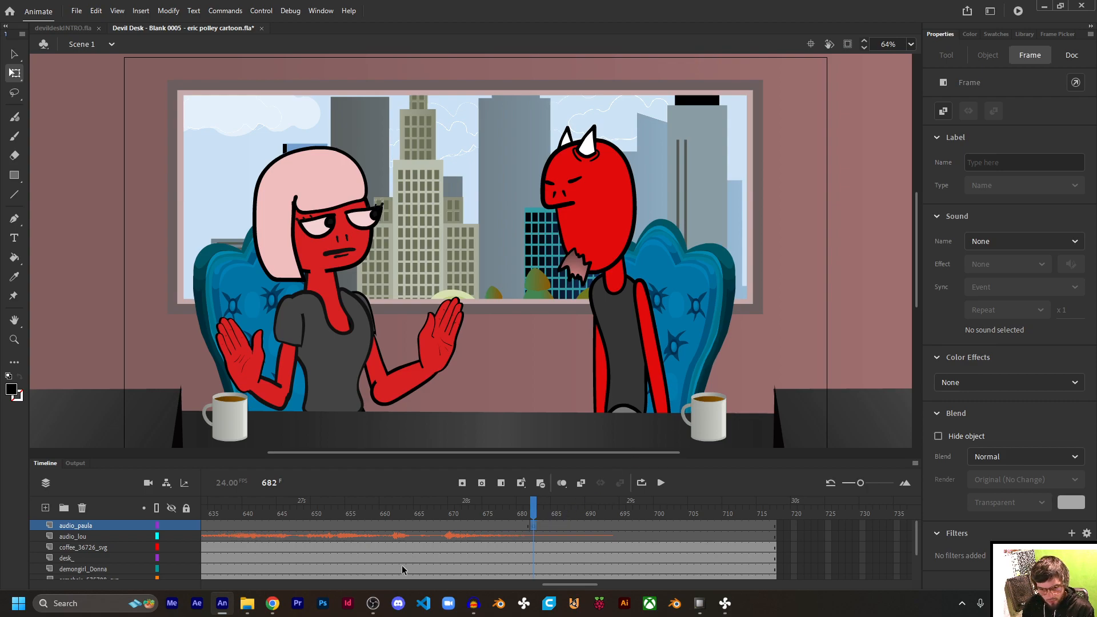
# - Add the sound file "Play.ht - Oh seriously_ That was it_" from the ep001 jan jazbin folder to audio_paula at frame 682
pyautogui.click(247, 604)
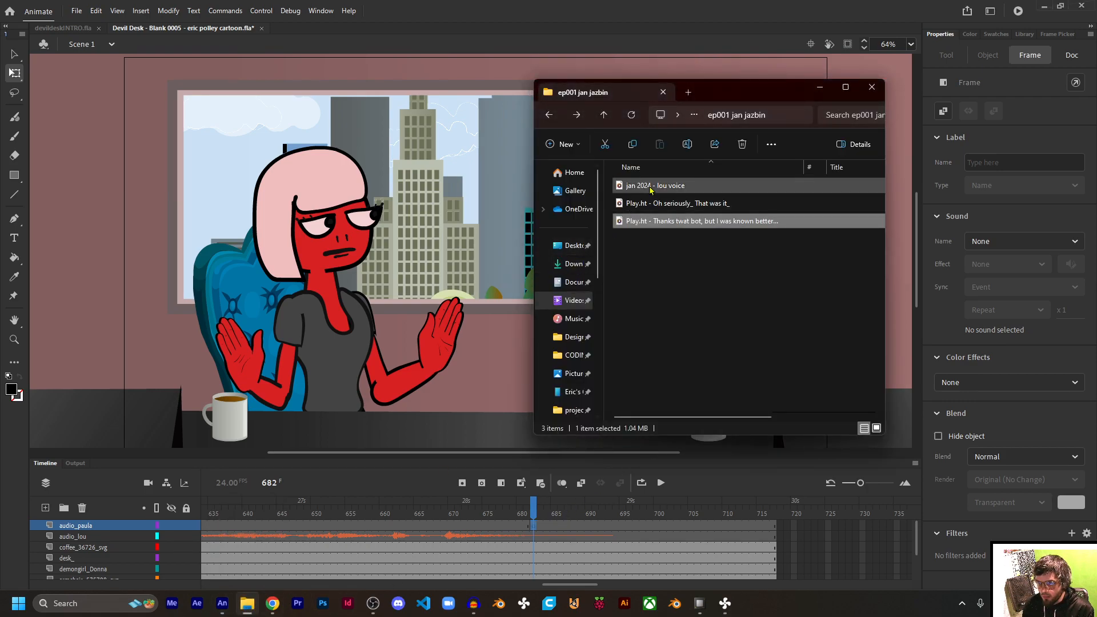
pyautogui.moveTo(660, 206); pyautogui.dragTo(452, 332)
pyautogui.moveTo(538, 517); pyautogui.dragTo(701, 529)
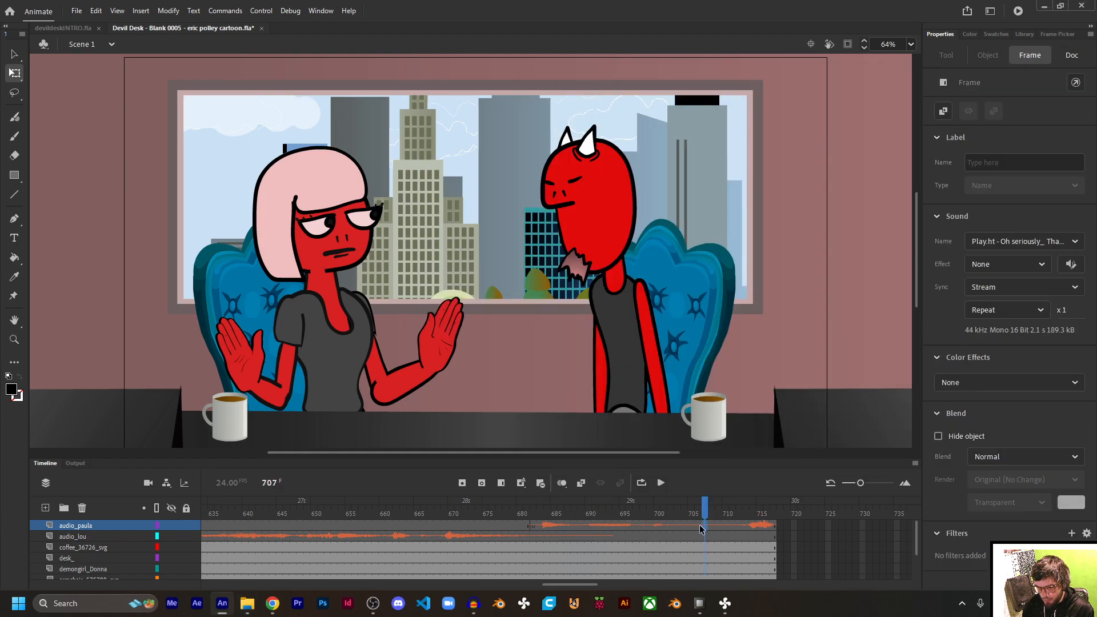
# - Select frame 706 across all layers and insert frames until the timeline extends to about frame 738
pyautogui.click(696, 540)
pyautogui.scroll(-2, 696, 526)
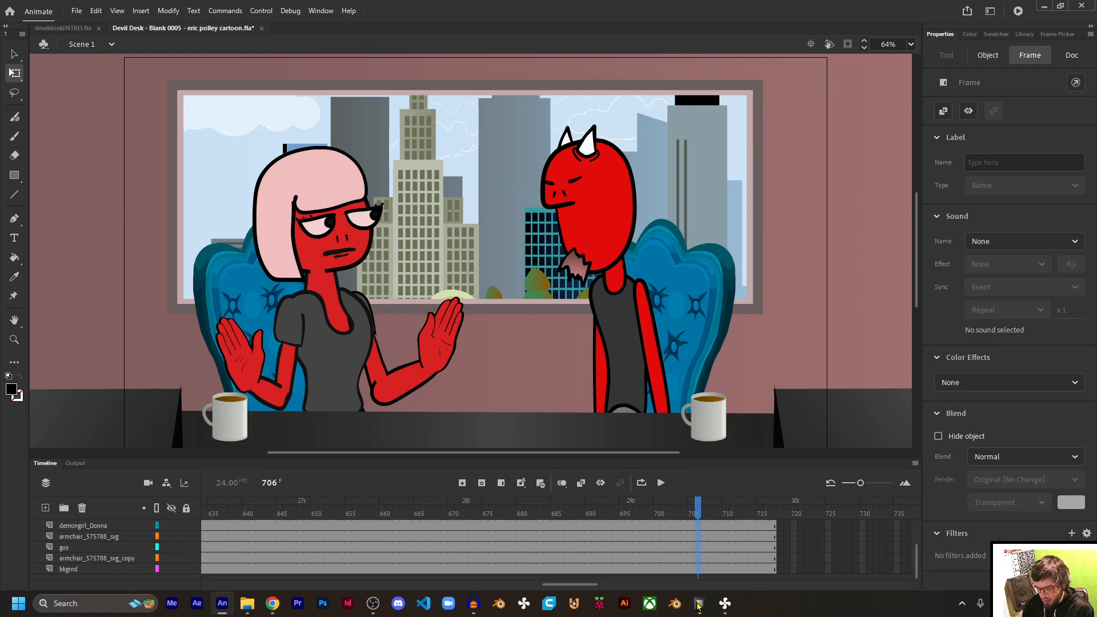
pyautogui.hotkey('ctrl', 'a')
pyautogui.scroll(2, 749, 526)
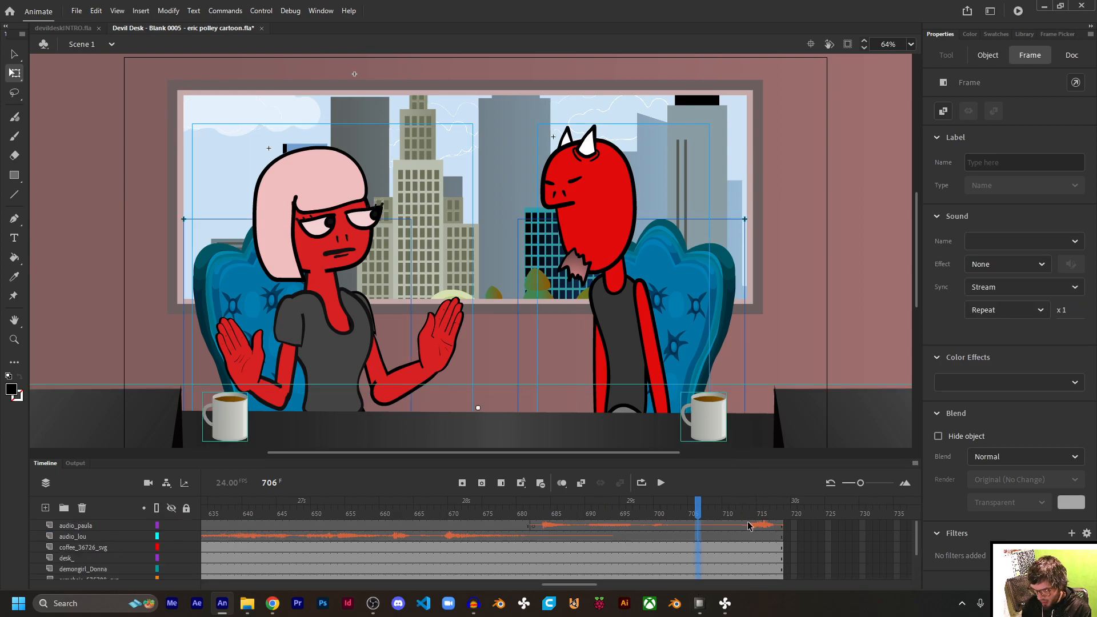
pyautogui.press('F5')
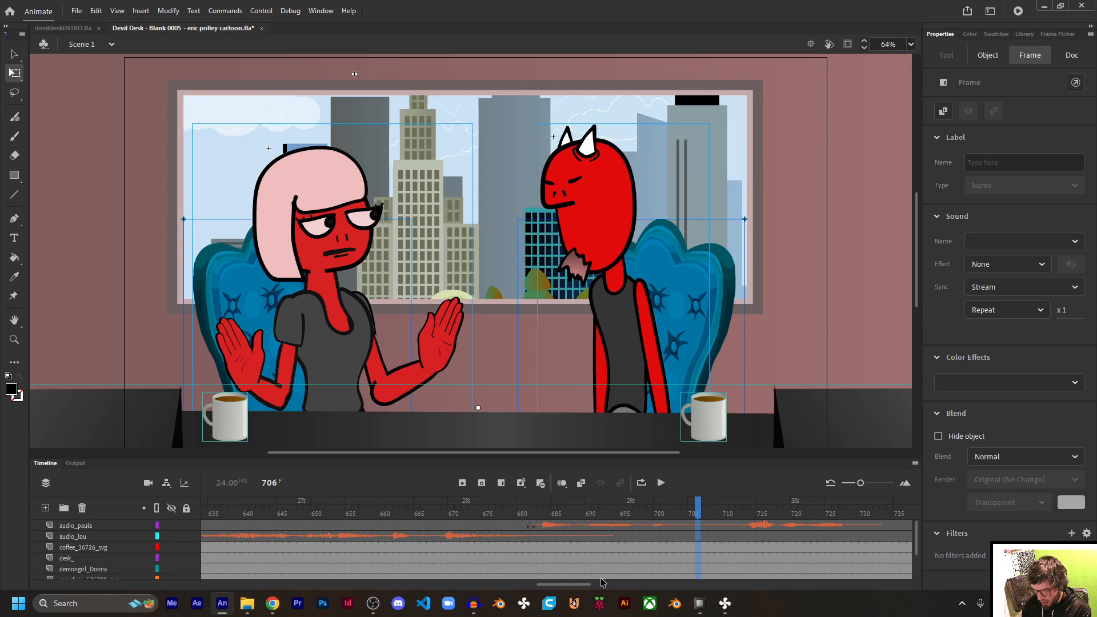
pyautogui.hscroll(5, 556, 588)
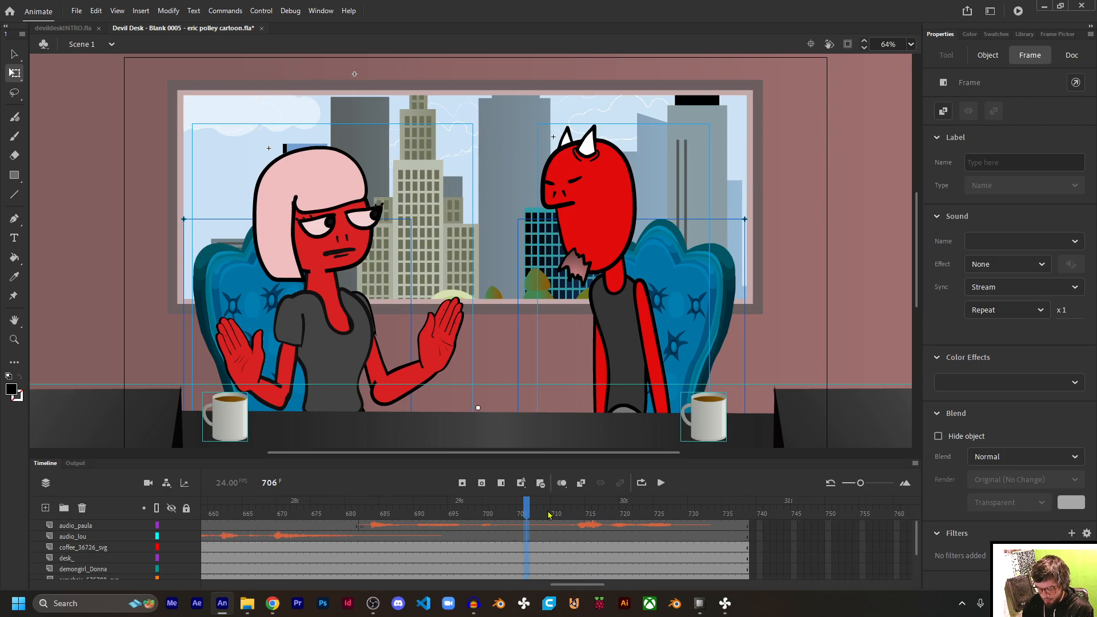
# - Select frame 736 across all layers and insert frames until the timeline extends to about frame 769
pyautogui.moveTo(530, 512); pyautogui.dragTo(700, 509)
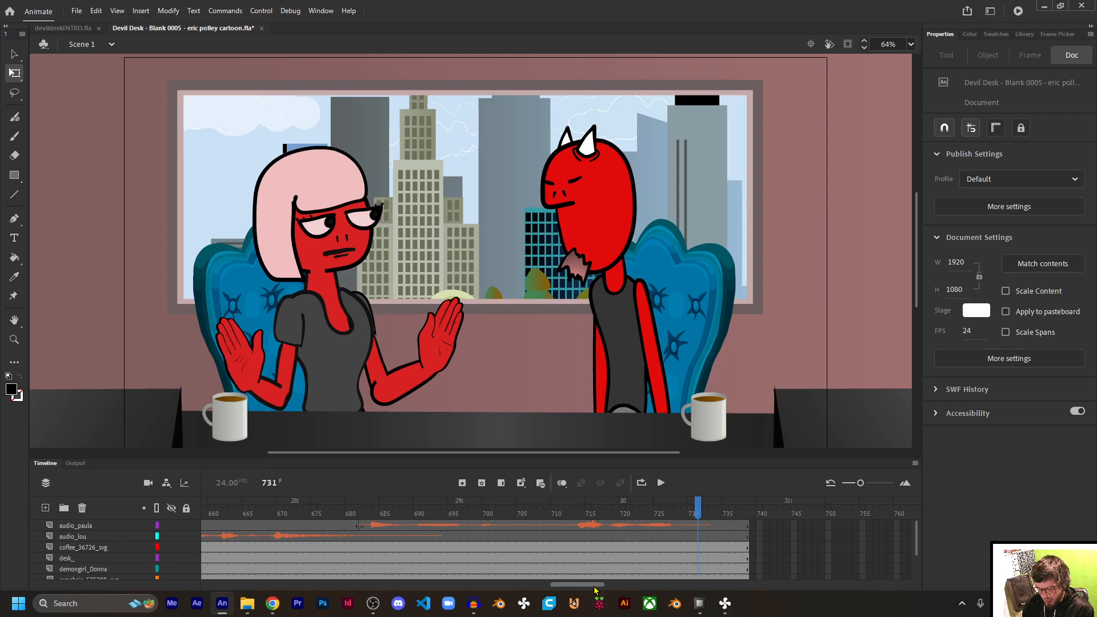
pyautogui.moveTo(594, 589); pyautogui.dragTo(582, 590)
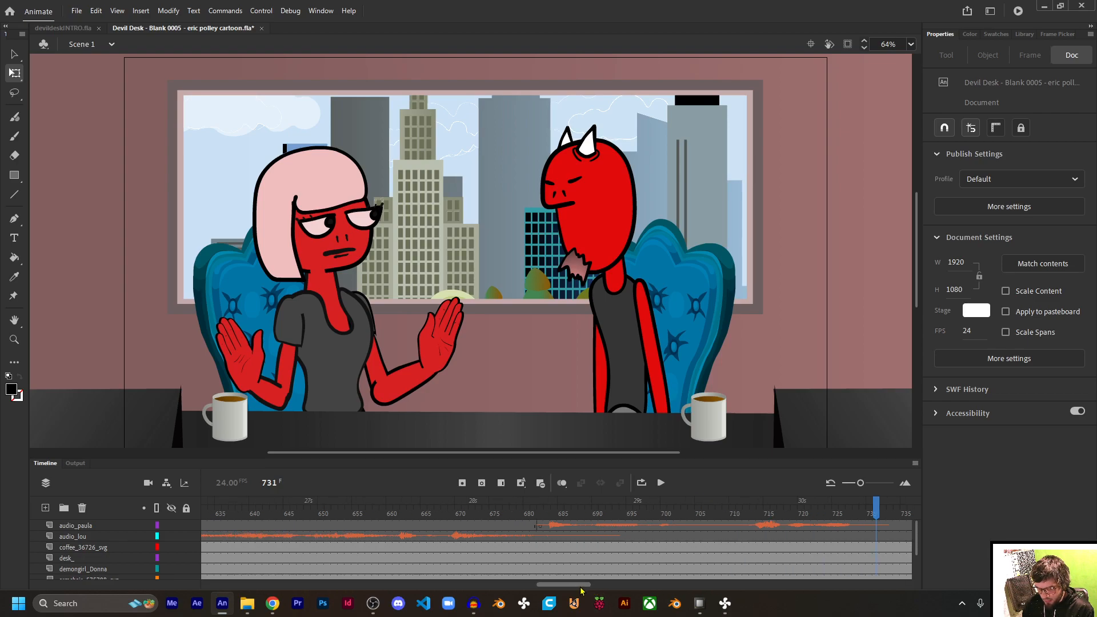
pyautogui.press('Return')
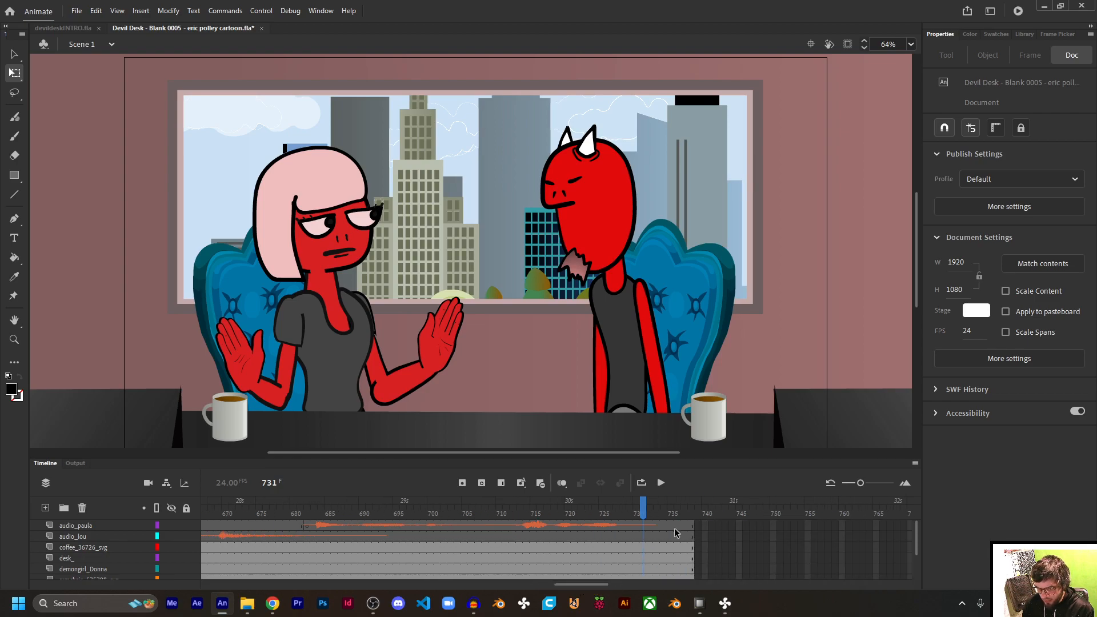
pyautogui.moveTo(676, 609); pyautogui.dragTo(677, 609)
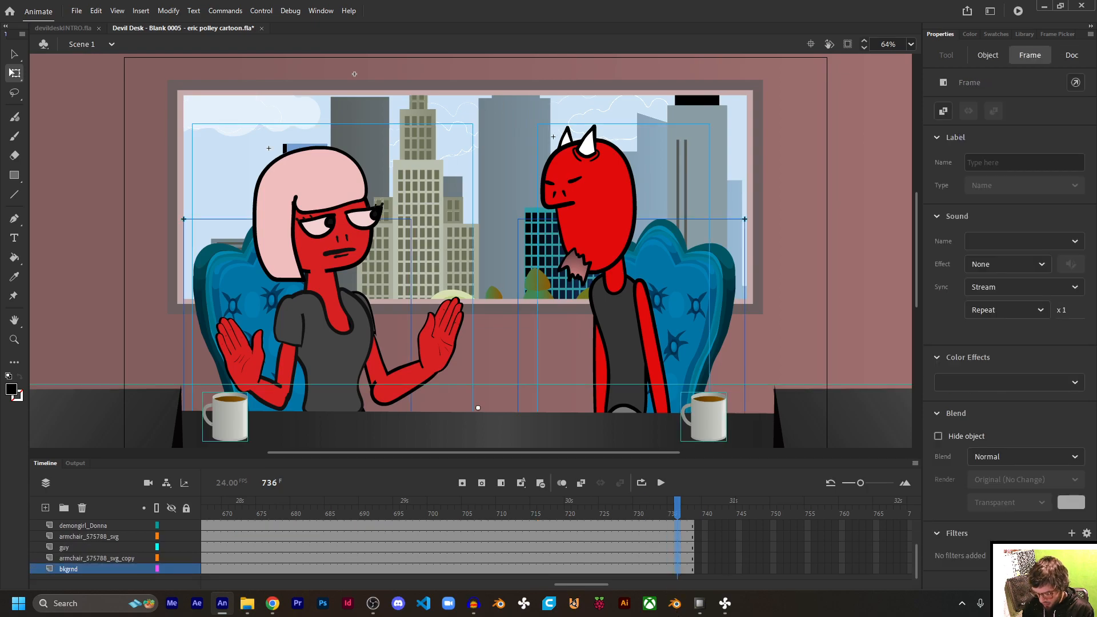
pyautogui.press('F5')
pyautogui.press('F5')
pyautogui.press('F5')
pyautogui.press('F5')
pyautogui.press('F5')
pyautogui.press('F5')
pyautogui.press('F5')
pyautogui.press('F5')
pyautogui.press('F5')
pyautogui.press('F5')
pyautogui.press('F5')
pyautogui.press('F5')
pyautogui.press('F5')
pyautogui.press('F5')
pyautogui.press('F5')
pyautogui.press('F5')
pyautogui.press('F5')
pyautogui.press('F5')
pyautogui.press('F5')
pyautogui.press('F5')
pyautogui.press('F5')
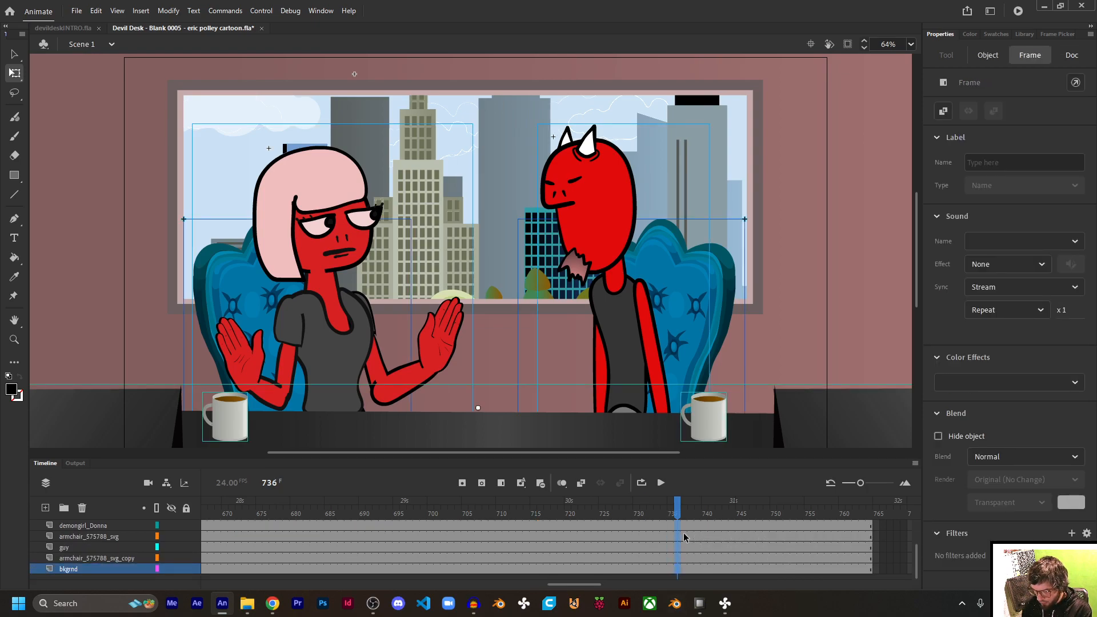
pyautogui.press('F5')
pyautogui.press('F5')
pyautogui.scroll(2, 698, 545)
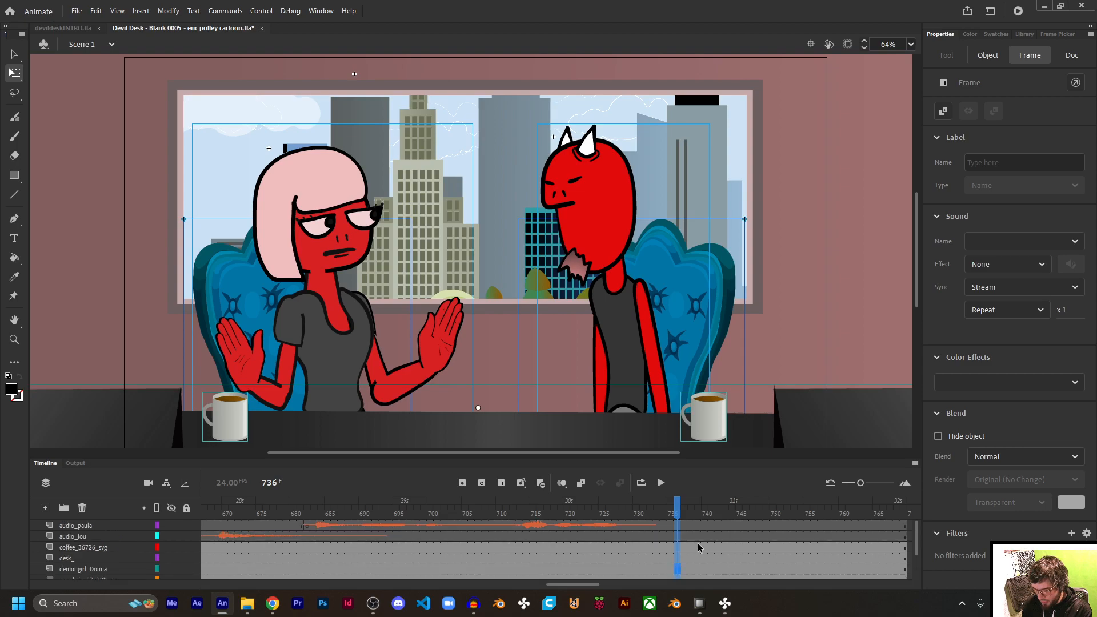
# - Select all frames of the audio_paula and audio_lou layers and shift them together to start at frame 48
pyautogui.moveTo(592, 590); pyautogui.dragTo(248, 587)
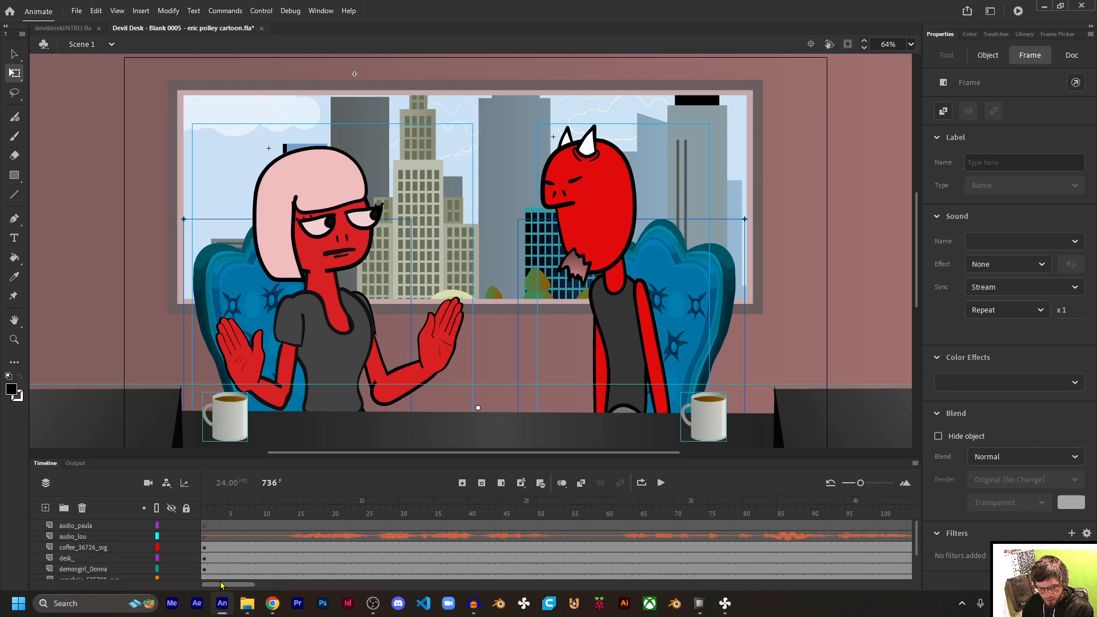
pyautogui.click(204, 539)
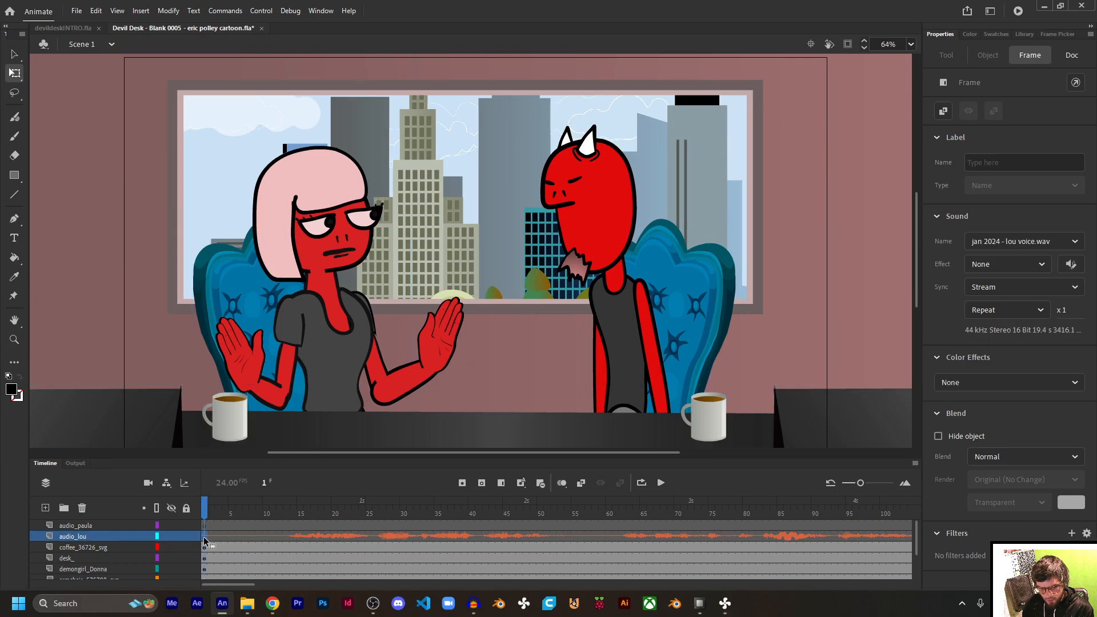
pyautogui.click(118, 537)
pyautogui.click(125, 529)
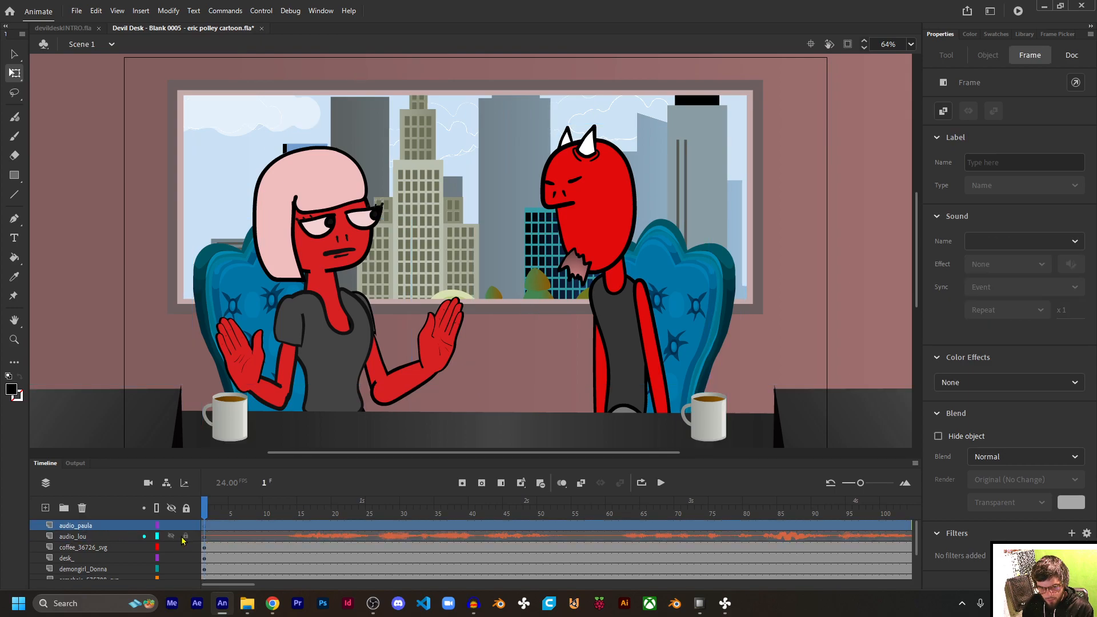
pyautogui.keyDown('shift'); pyautogui.click(126, 537); pyautogui.keyUp('shift')
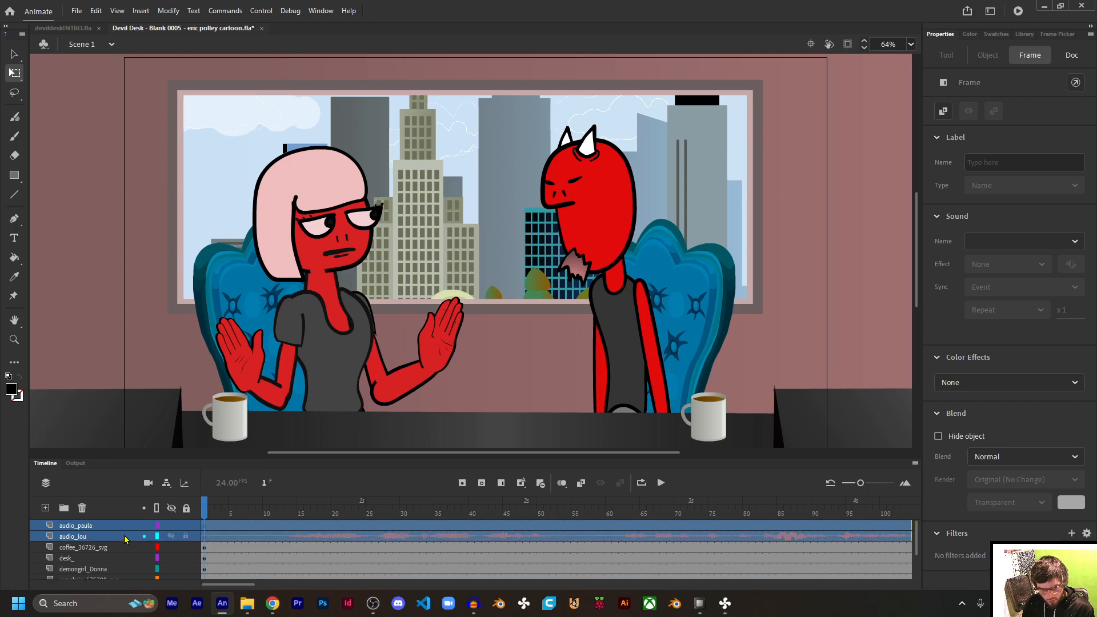
pyautogui.click(204, 527)
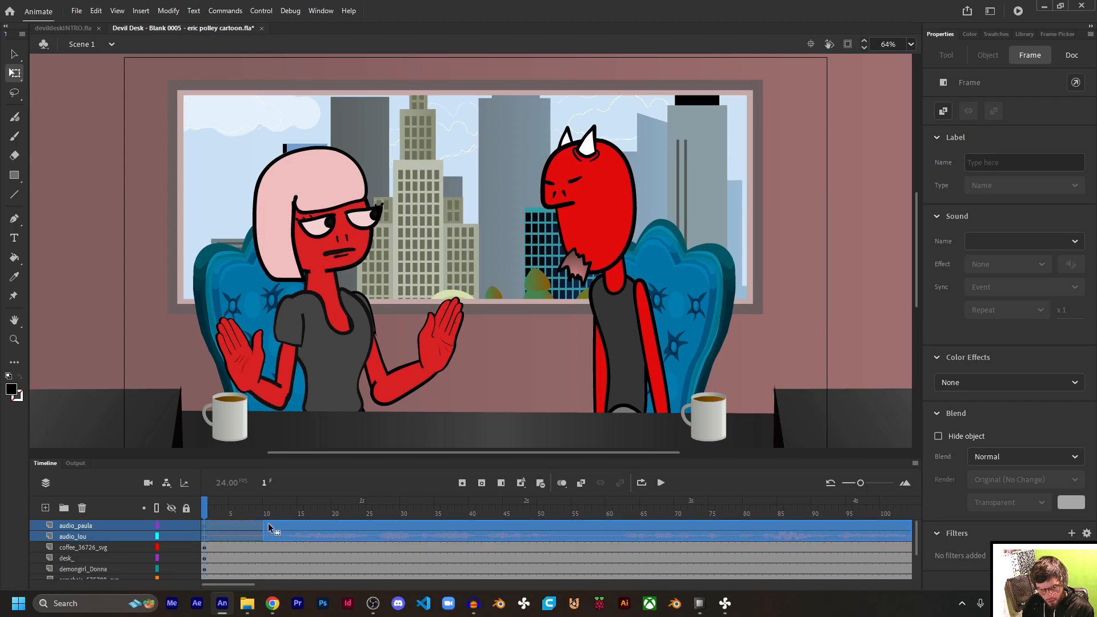
pyautogui.moveTo(520, 522); pyautogui.dragTo(531, 522)
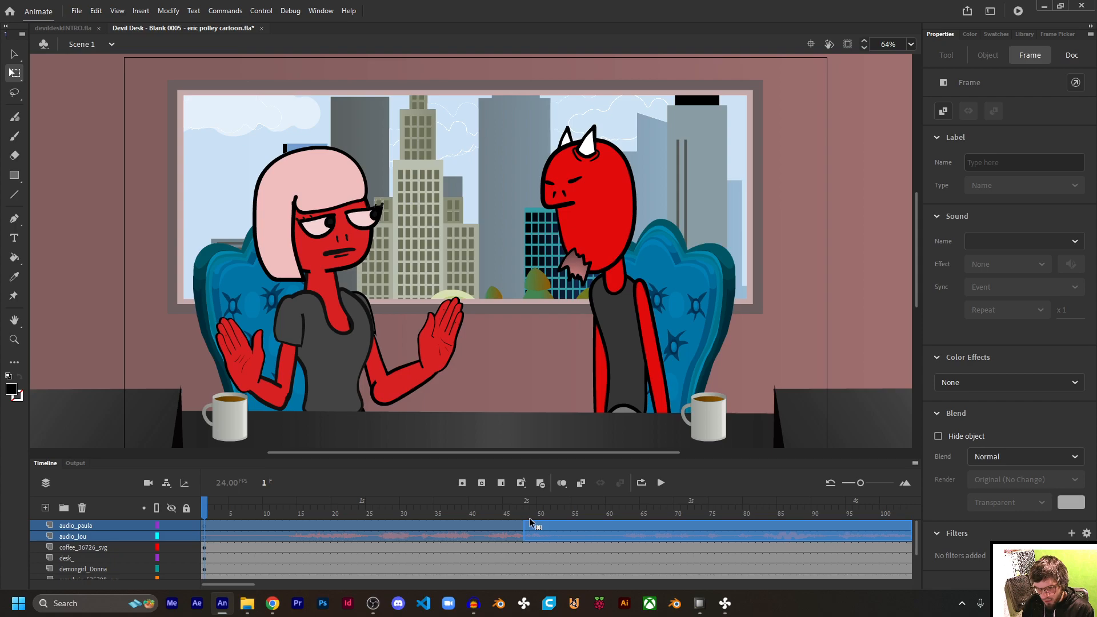
pyautogui.moveTo(529, 519); pyautogui.dragTo(531, 522)
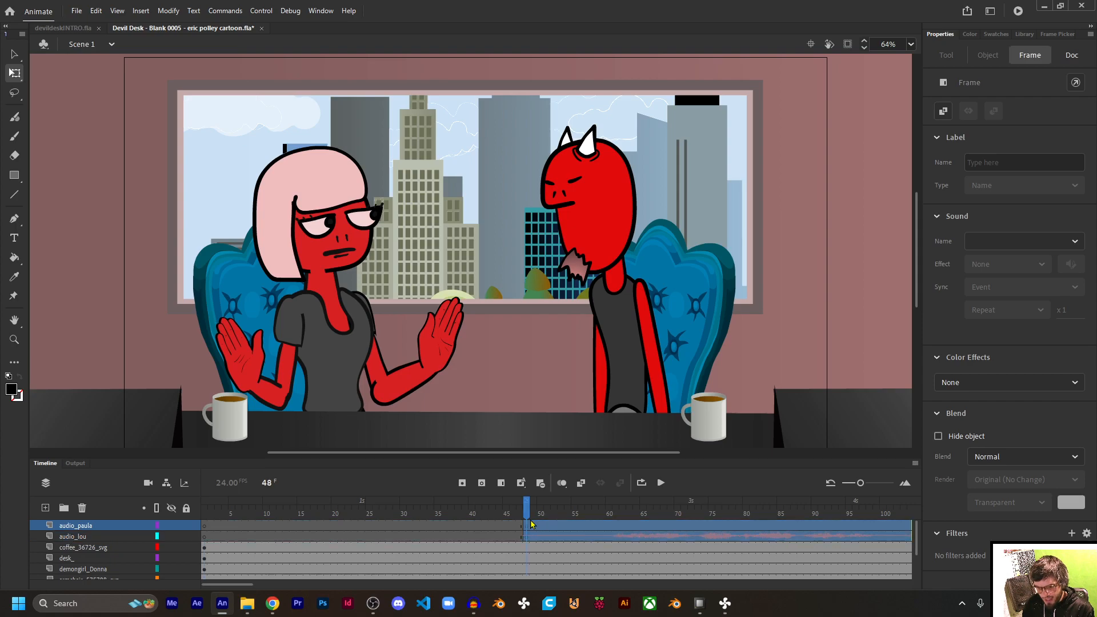
pyautogui.click(346, 546)
# - Scrub through the shifted dialogue and play back the handover from the second audio_lou line to the last audio_paula line
pyautogui.moveTo(222, 590); pyautogui.dragTo(392, 571)
pyautogui.click(479, 516)
pyautogui.moveTo(479, 516); pyautogui.dragTo(526, 516)
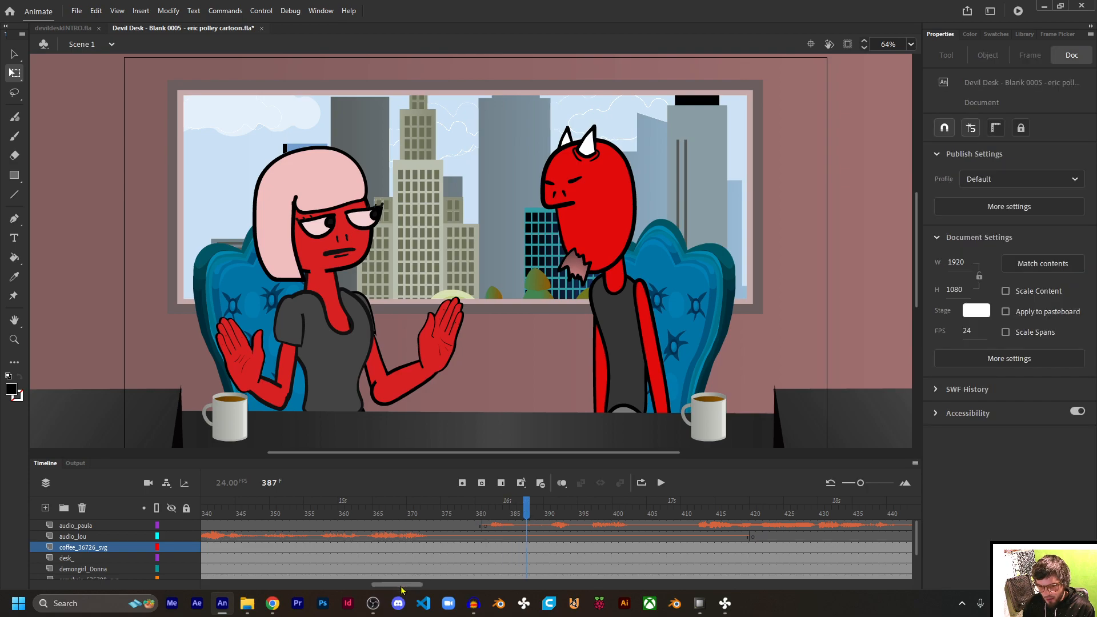
pyautogui.moveTo(402, 589); pyautogui.dragTo(418, 587)
pyautogui.moveTo(479, 513); pyautogui.dragTo(637, 513)
pyautogui.moveTo(423, 586); pyautogui.dragTo(529, 568)
pyautogui.moveTo(563, 513); pyautogui.dragTo(656, 514)
pyautogui.moveTo(534, 585); pyautogui.dragTo(560, 584)
pyautogui.click(562, 513)
pyautogui.moveTo(565, 515); pyautogui.dragTo(681, 512)
pyautogui.click(661, 483)
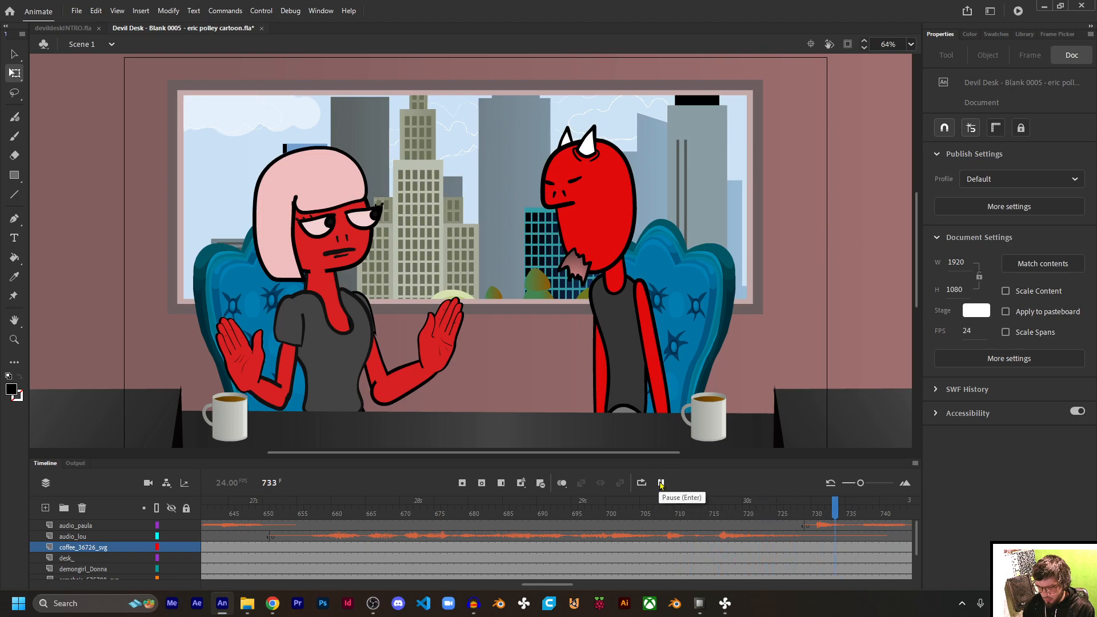
pyautogui.click(661, 483)
# - Move the last audio_paula keyframe from frame 729 to frame 736 to lengthen the pause after the audio_lou line
pyautogui.moveTo(612, 586); pyautogui.dragTo(575, 586)
pyautogui.click(602, 527)
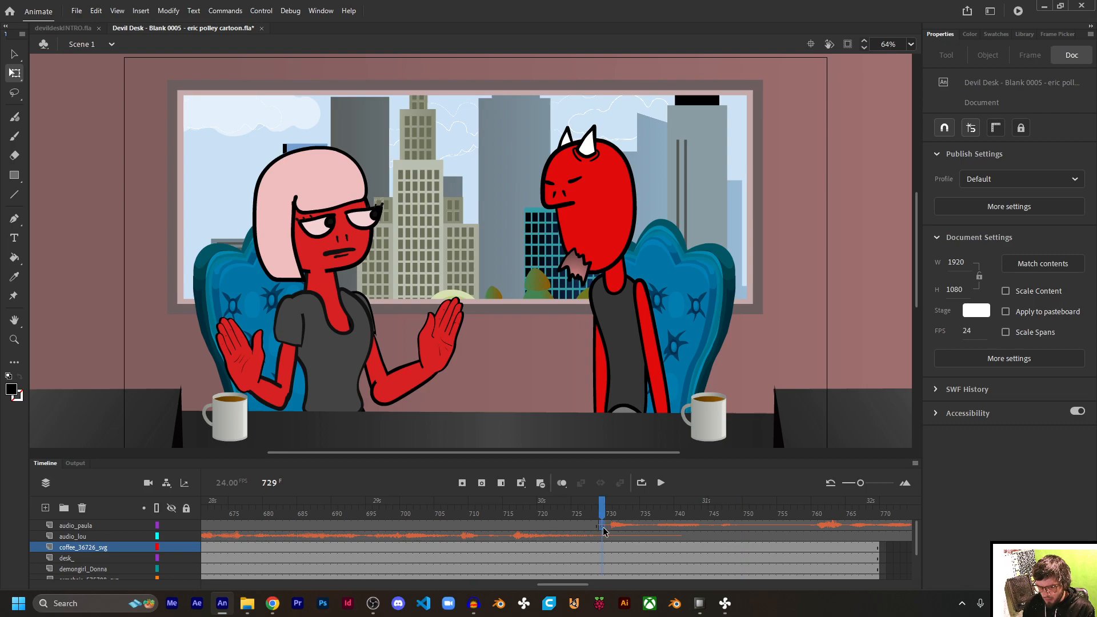
pyautogui.moveTo(606, 533)
pyautogui.mouseDown()
pyautogui.moveTo(903, 524)
pyautogui.moveTo(595, 527)
pyautogui.mouseUp()
pyautogui.click(582, 523)
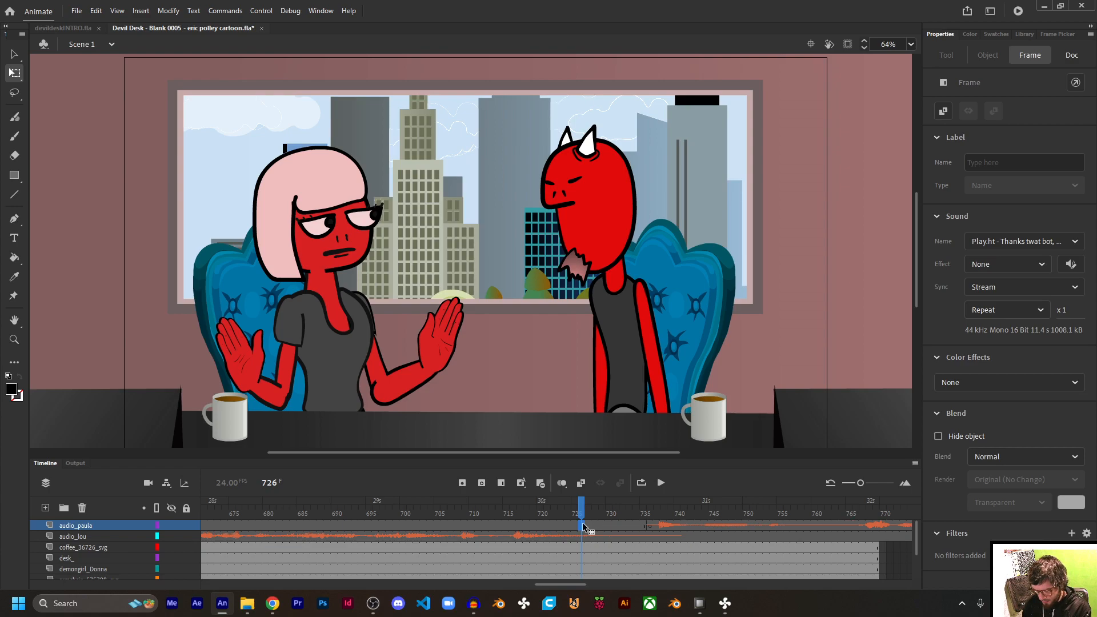
# - Select frame 736 across all artwork layers and insert frames until they extend to about frame 825
pyautogui.moveTo(646, 547); pyautogui.dragTo(650, 574)
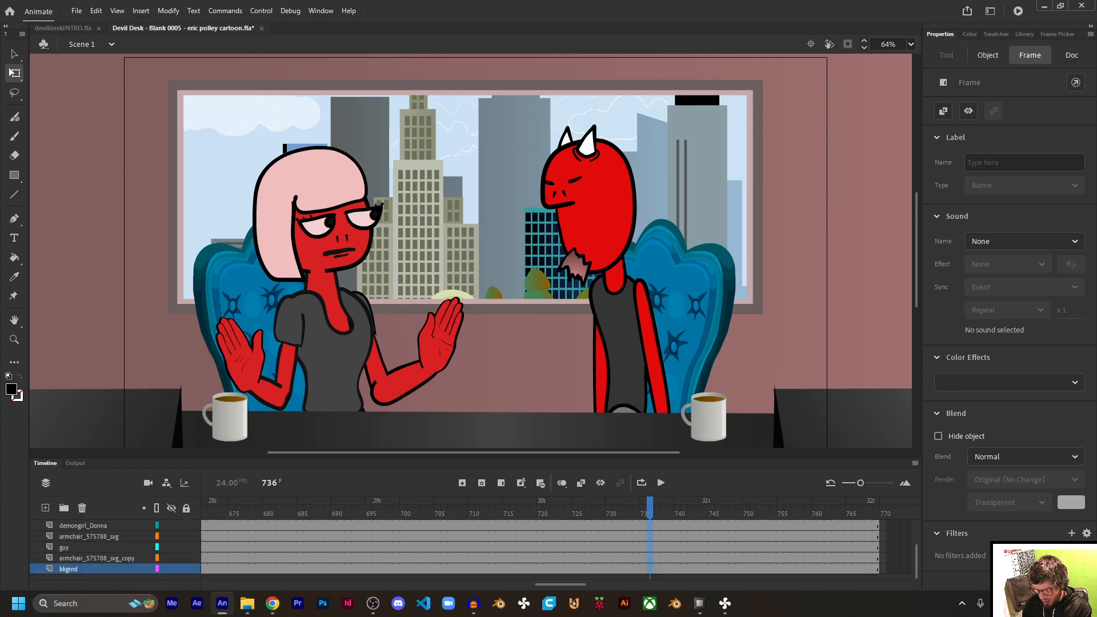
pyautogui.scroll(5, 640, 566)
pyautogui.hscroll(5, 584, 590)
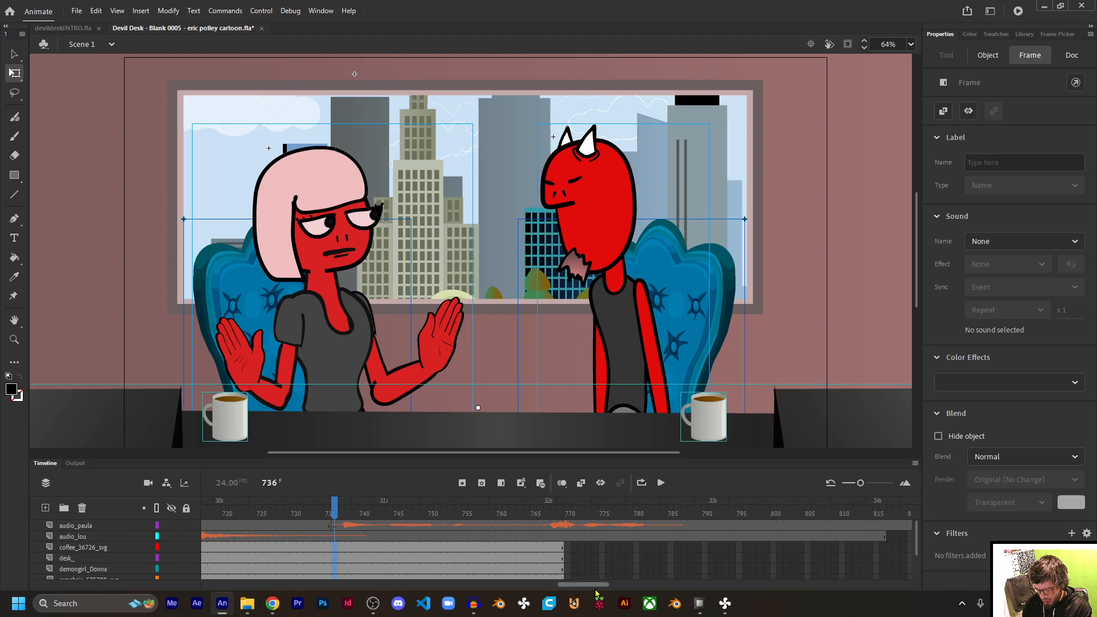
pyautogui.press('F5')
pyautogui.press('F5')
pyautogui.press('F5')
pyautogui.press('F5')
pyautogui.press('F5')
pyautogui.press('F5')
pyautogui.press('F5')
pyautogui.press('F5')
pyautogui.press('F5')
pyautogui.press('F5')
pyautogui.press('F5')
pyautogui.press('F5')
pyautogui.press('F5')
pyautogui.press('F5')
pyautogui.press('F5')
pyautogui.press('F5')
pyautogui.press('F5')
pyautogui.press('F5')
pyautogui.press('F5')
pyautogui.press('F5')
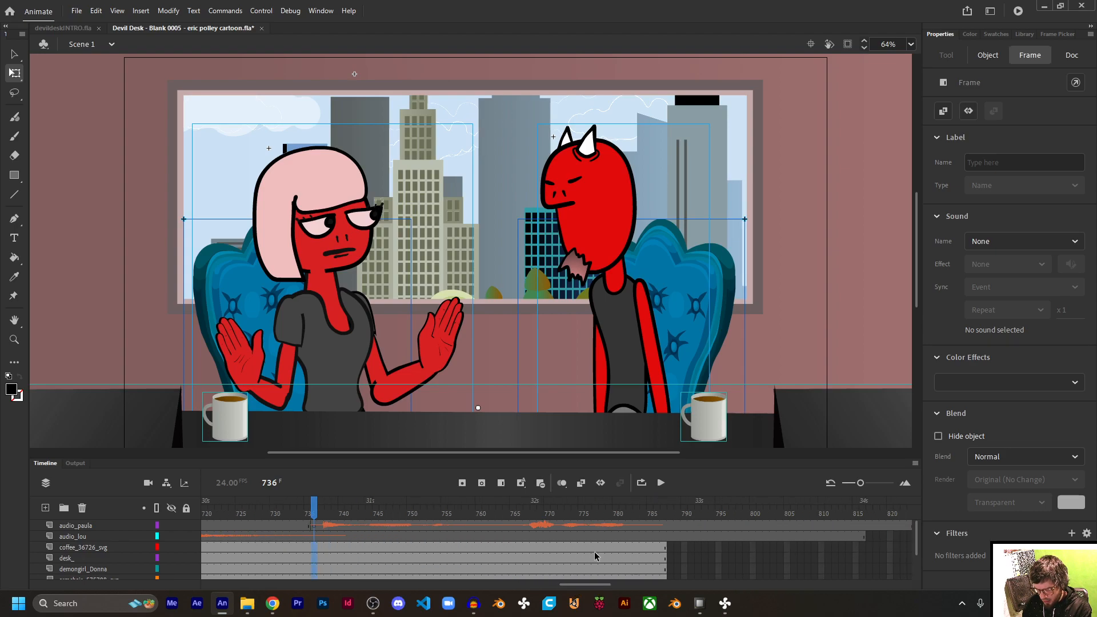
pyautogui.press('F5')
pyautogui.press('F5')
pyautogui.press('F5')
pyautogui.press('F5')
pyautogui.press('F5')
pyautogui.press('F5')
pyautogui.press('F5')
pyautogui.press('F5')
pyautogui.press('F5')
pyautogui.press('F5')
pyautogui.press('F5')
pyautogui.press('F5')
pyautogui.press('F5')
pyautogui.press('F5')
pyautogui.press('F5')
pyautogui.press('F5')
pyautogui.press('F5')
pyautogui.press('F5')
pyautogui.press('F5')
pyautogui.press('F5')
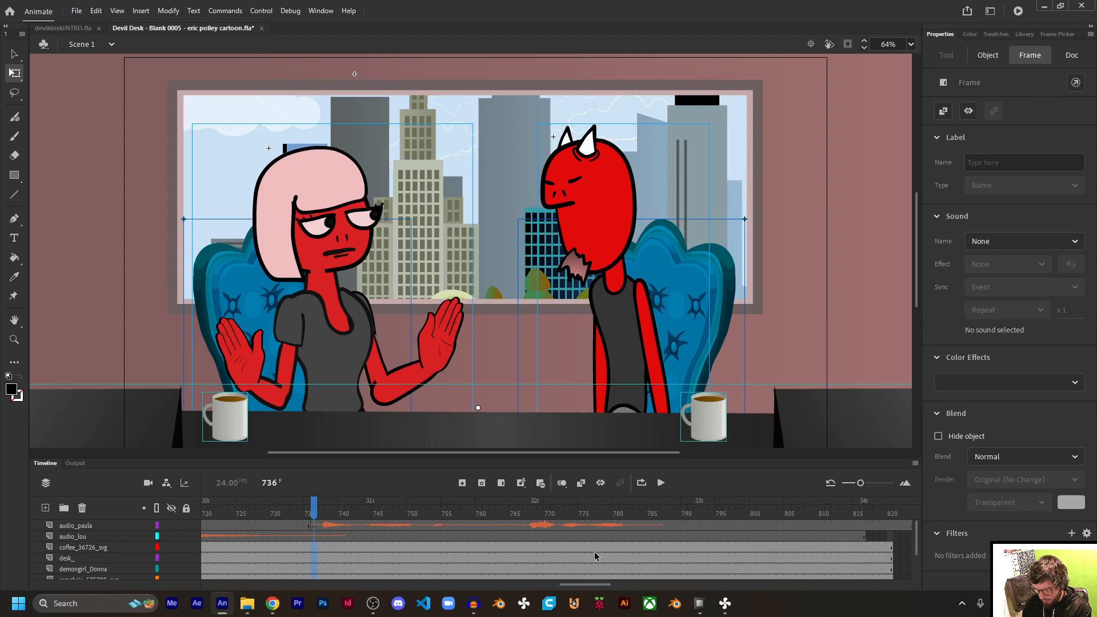
# - Remove the surplus frames from the artwork layers so they end at frame 823, level with the audio_paula layer
pyautogui.moveTo(577, 587); pyautogui.dragTo(590, 587)
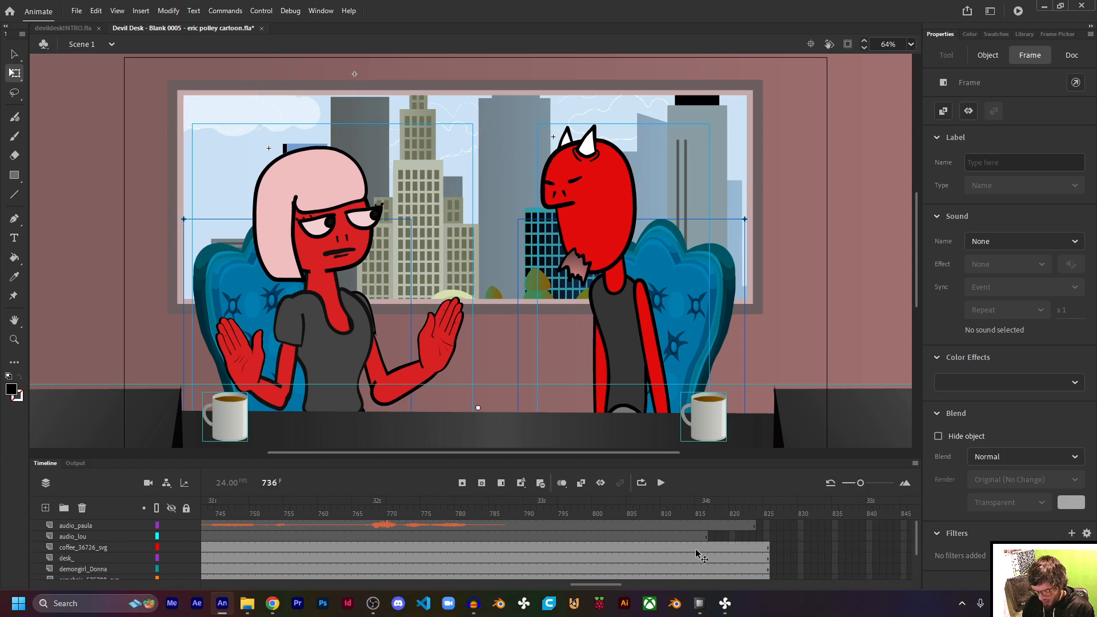
pyautogui.hotkey('shift', 'F5')
pyautogui.scroll(3, 757, 528)
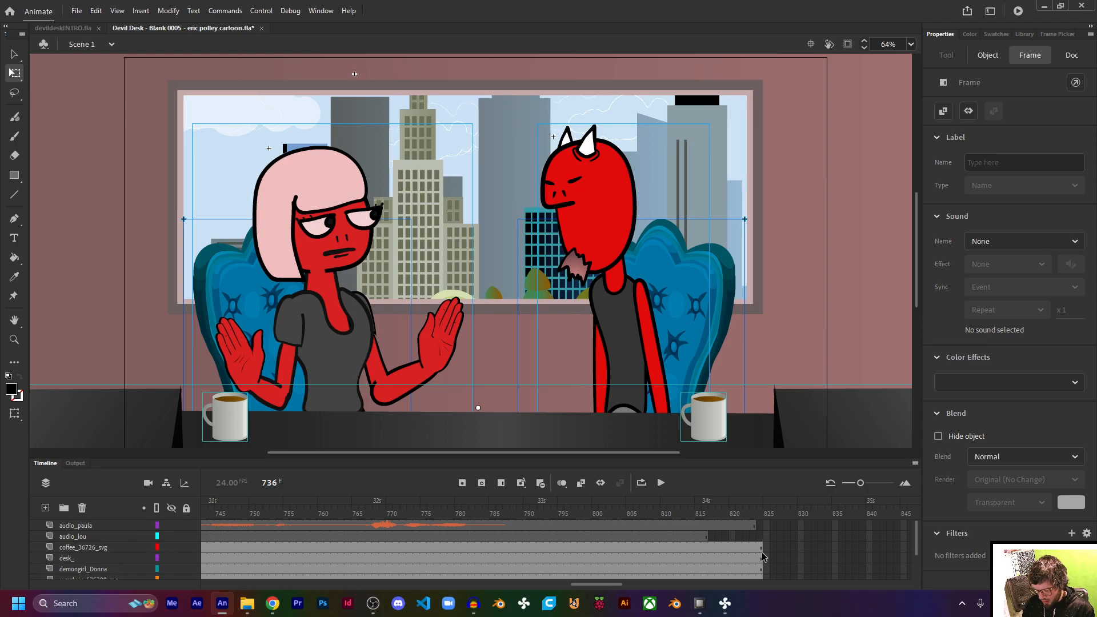
pyautogui.hotkey('shift', 'F5')
pyautogui.scroll(3, 760, 549)
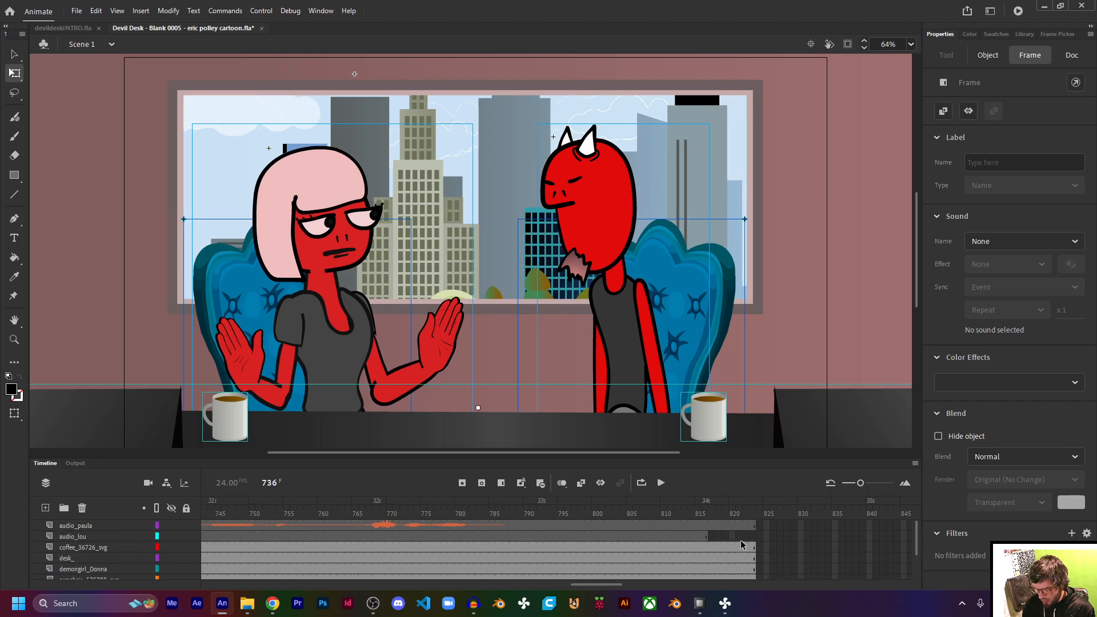
# - Extend the audio_lou layer to frame 823 by inserting frames
pyautogui.click(753, 537)
pyautogui.rightClick(753, 542)
pyautogui.click(812, 254)
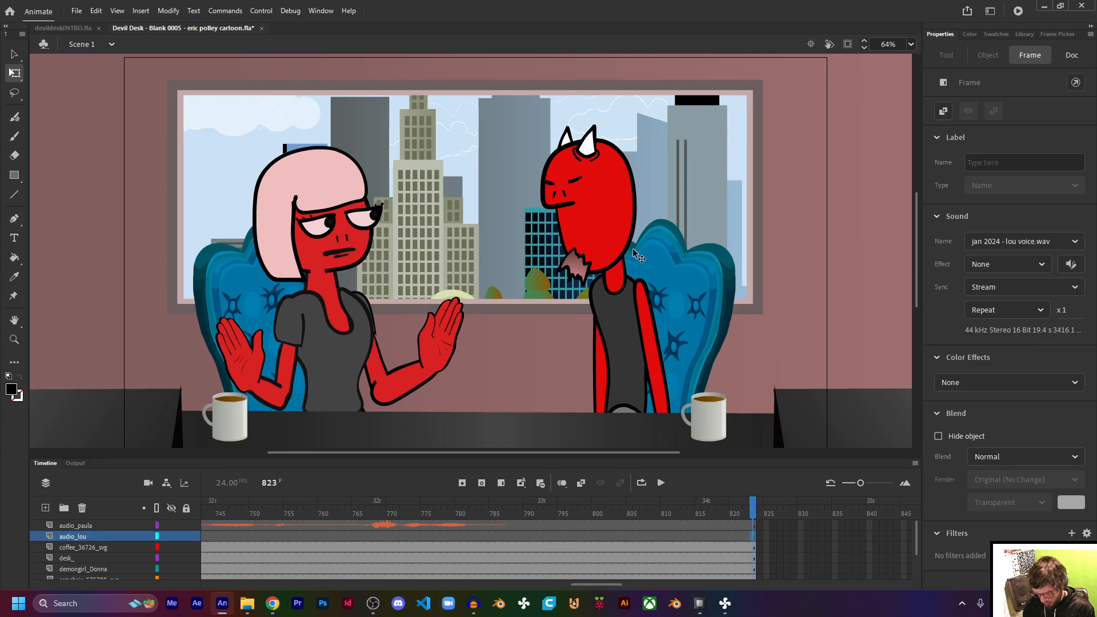
# - Save the document as a new file named "Devil Desk - Animation News January 2024 A", followed by the creator's name and "cartoon 001"
pyautogui.hotkey('ctrl', 'shift', 's')
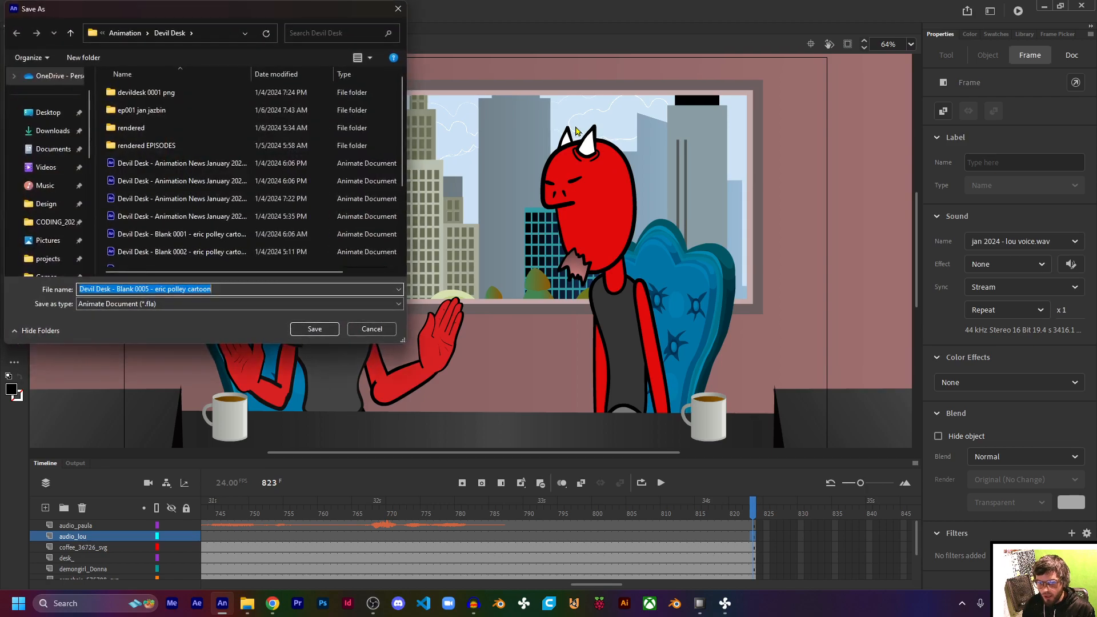
pyautogui.click(185, 220)
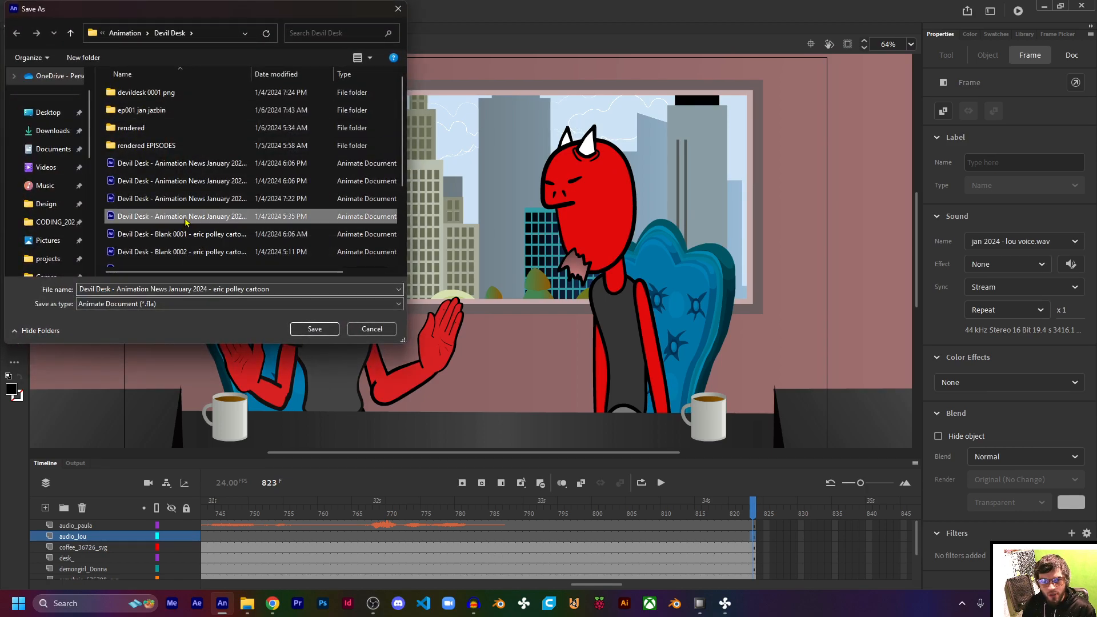
pyautogui.click(161, 290)
pyautogui.click(191, 289)
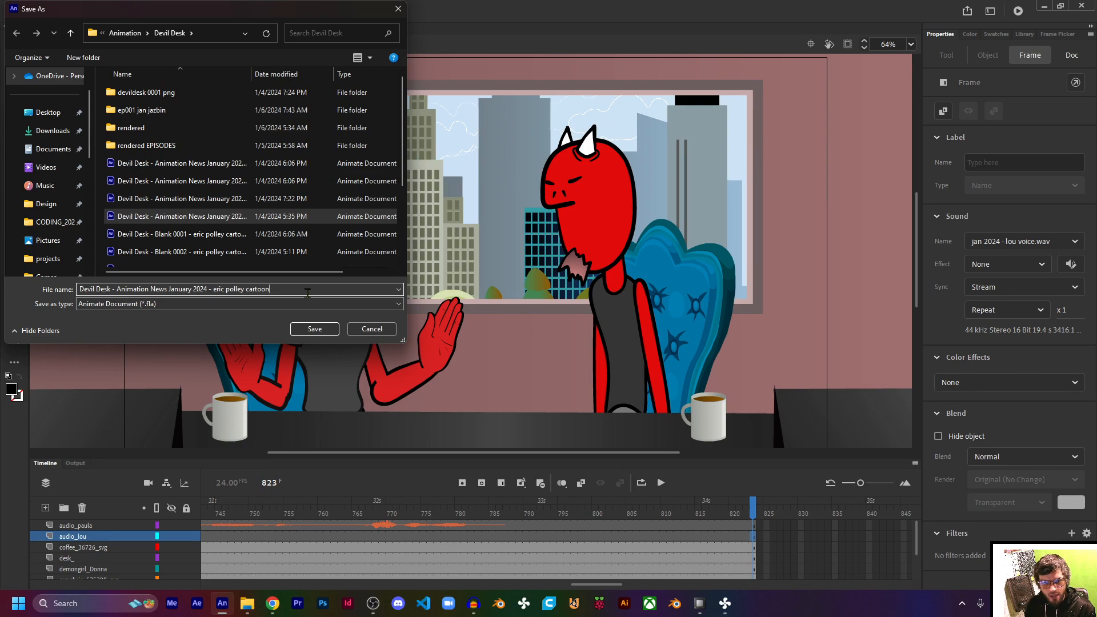
pyautogui.write('-')
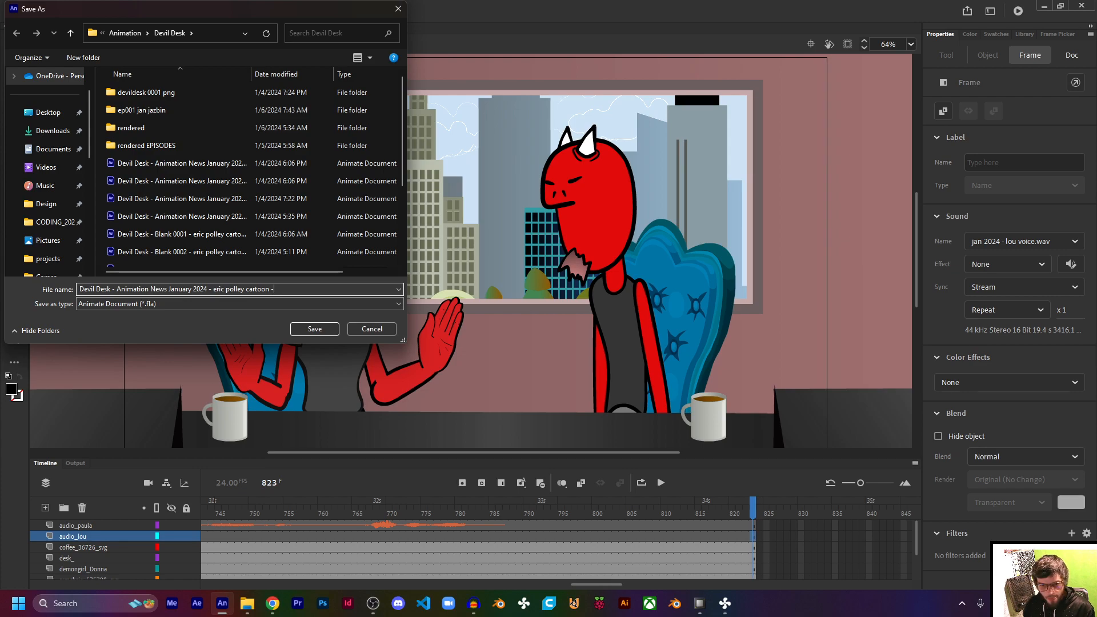
pyautogui.press('BackSpace')
pyautogui.click(208, 289)
pyautogui.write('A')
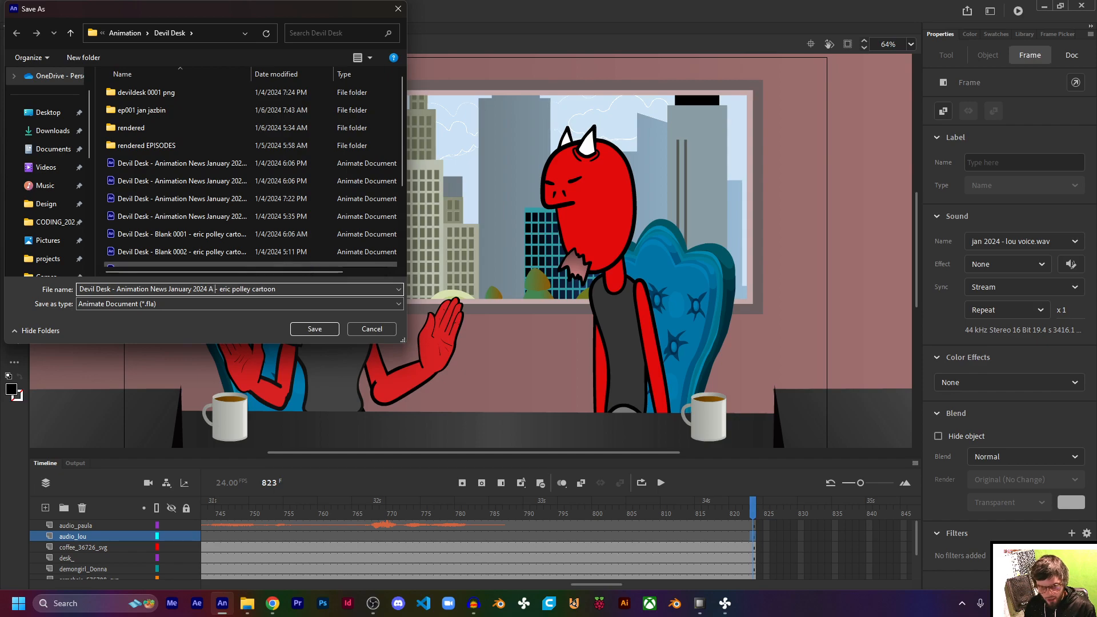
pyautogui.click(295, 289)
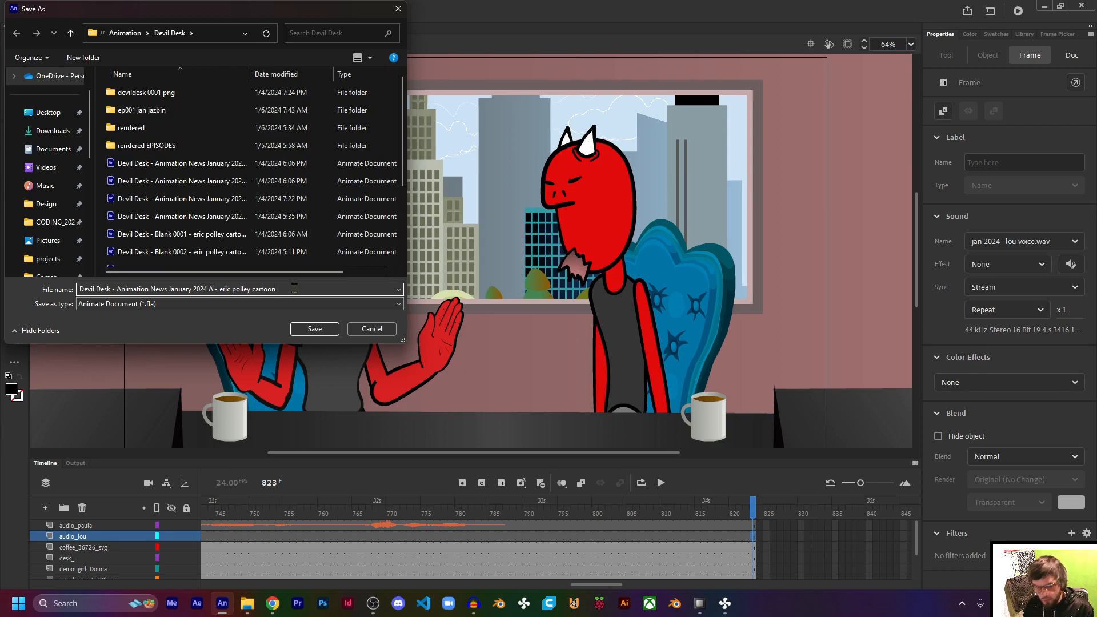
pyautogui.write('001')
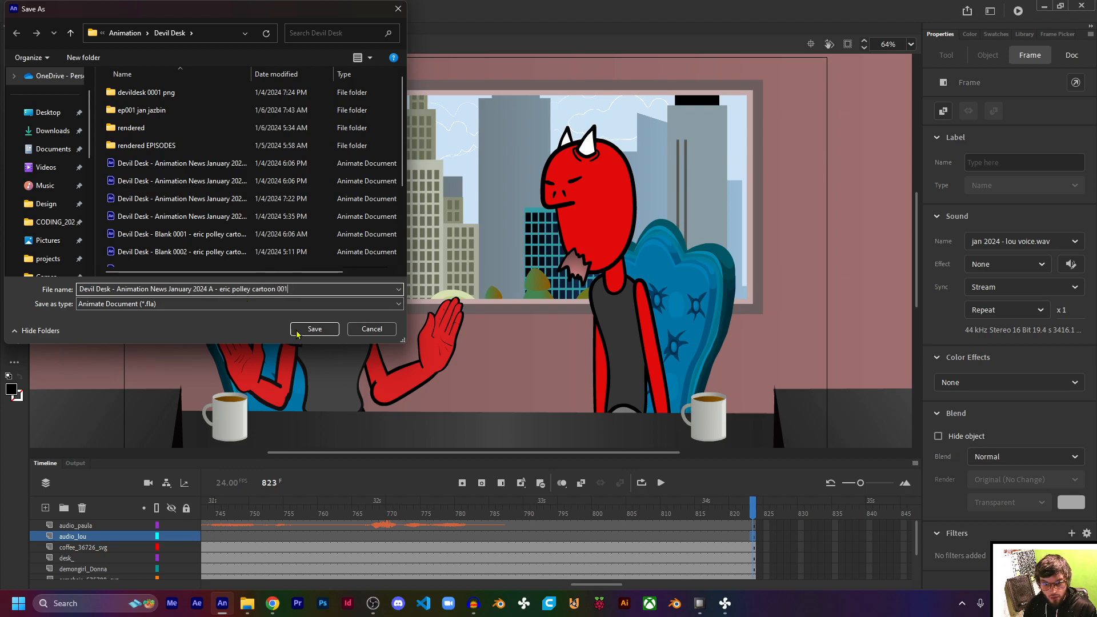
pyautogui.click(310, 330)
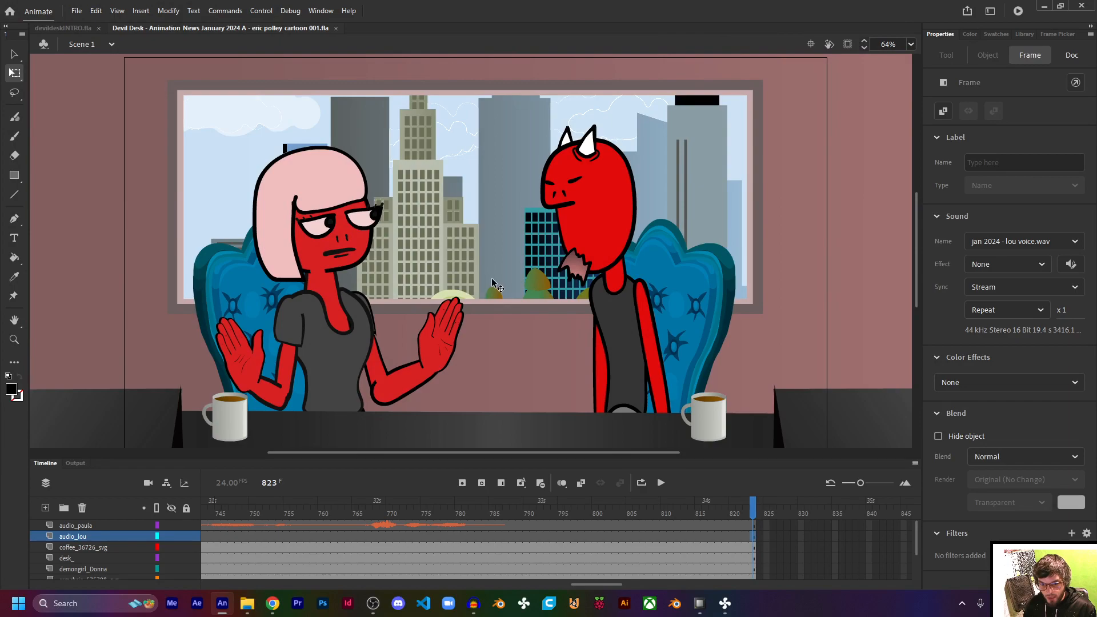
# - Copy the audio_paula layer, paste it above hand_l_1 inside the demongirl1 symbol, and return to Scene 1
pyautogui.moveTo(596, 585); pyautogui.dragTo(227, 584)
pyautogui.click(89, 526)
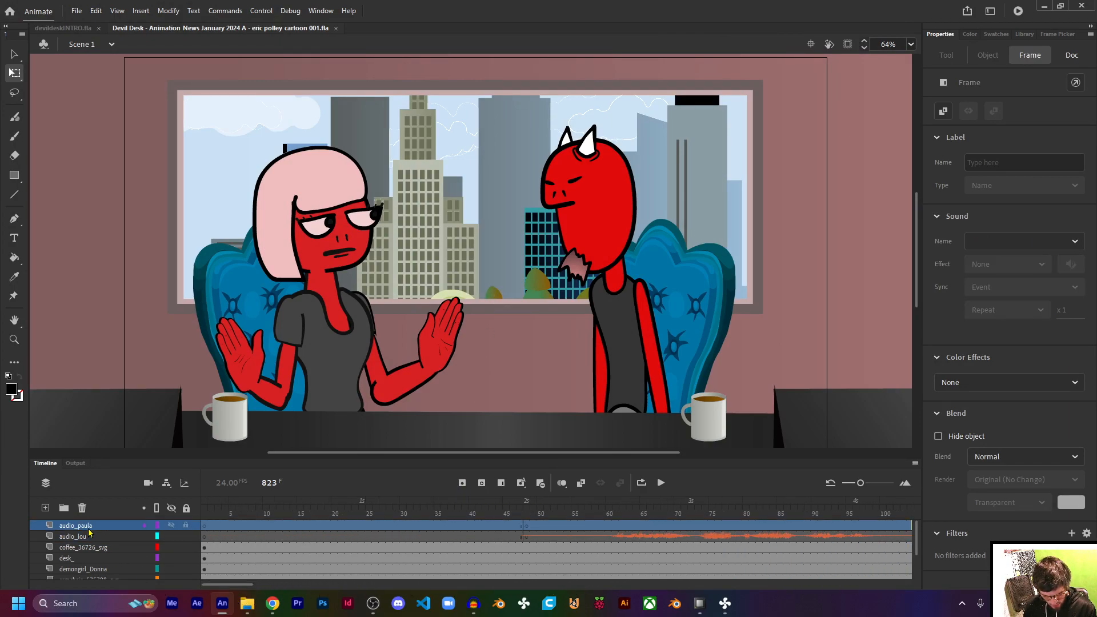
pyautogui.rightClick(88, 530)
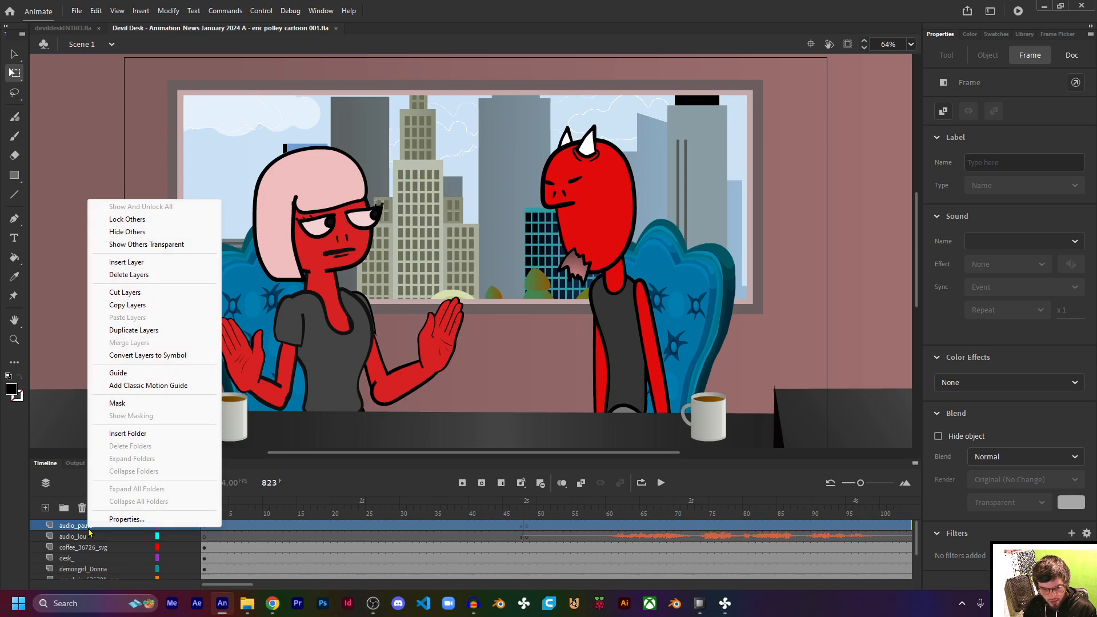
pyautogui.click(137, 307)
pyautogui.doubleClick(289, 258)
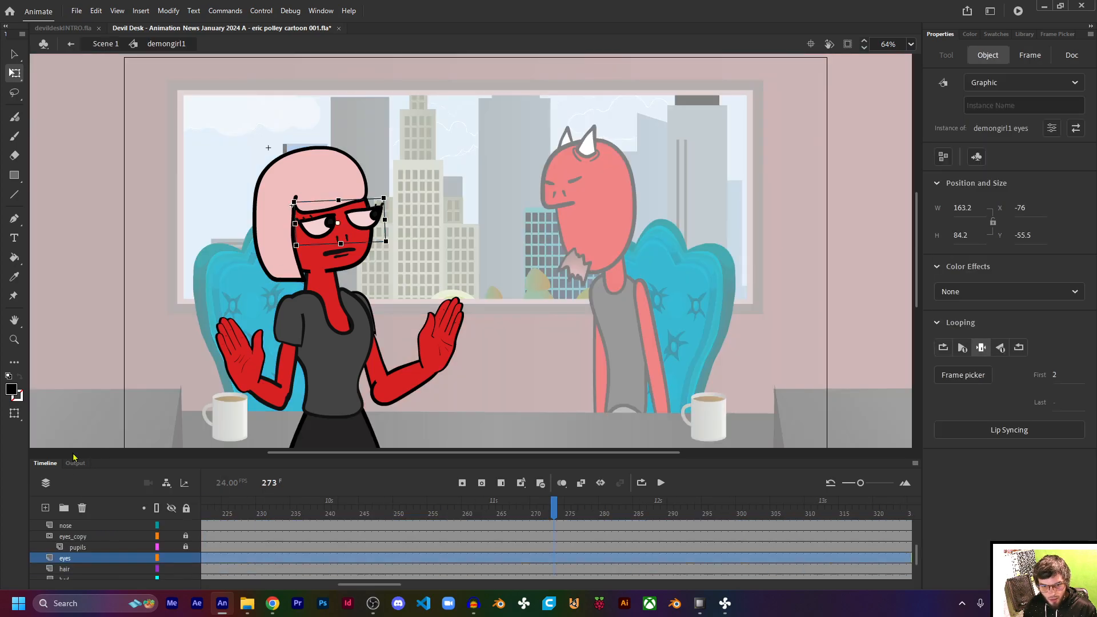
pyautogui.scroll(3, 78, 531)
pyautogui.rightClick(78, 531)
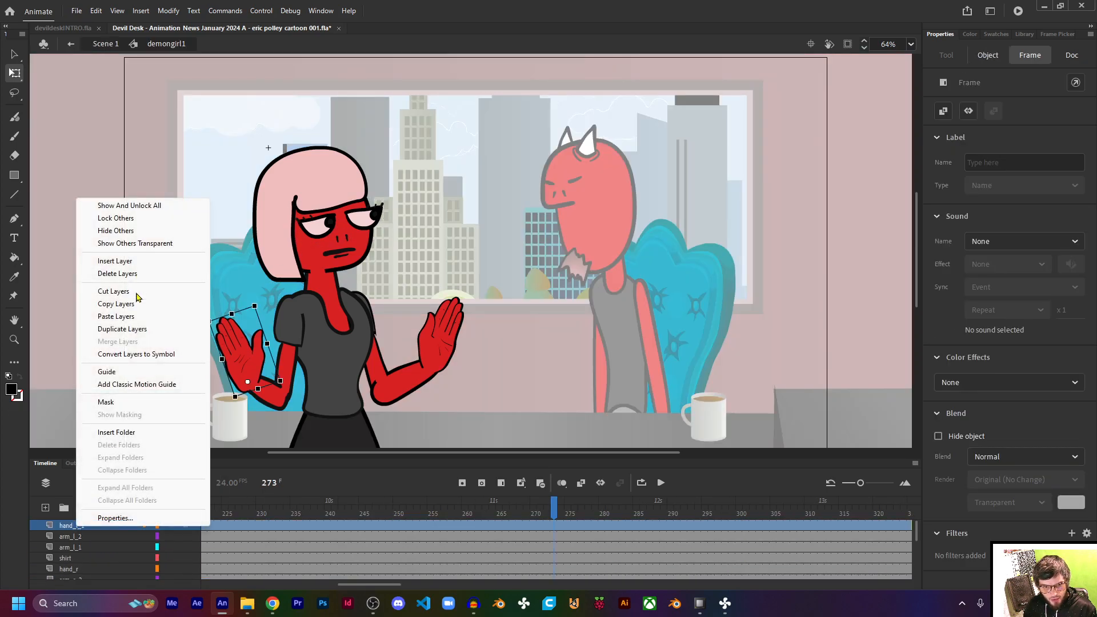
pyautogui.click(129, 319)
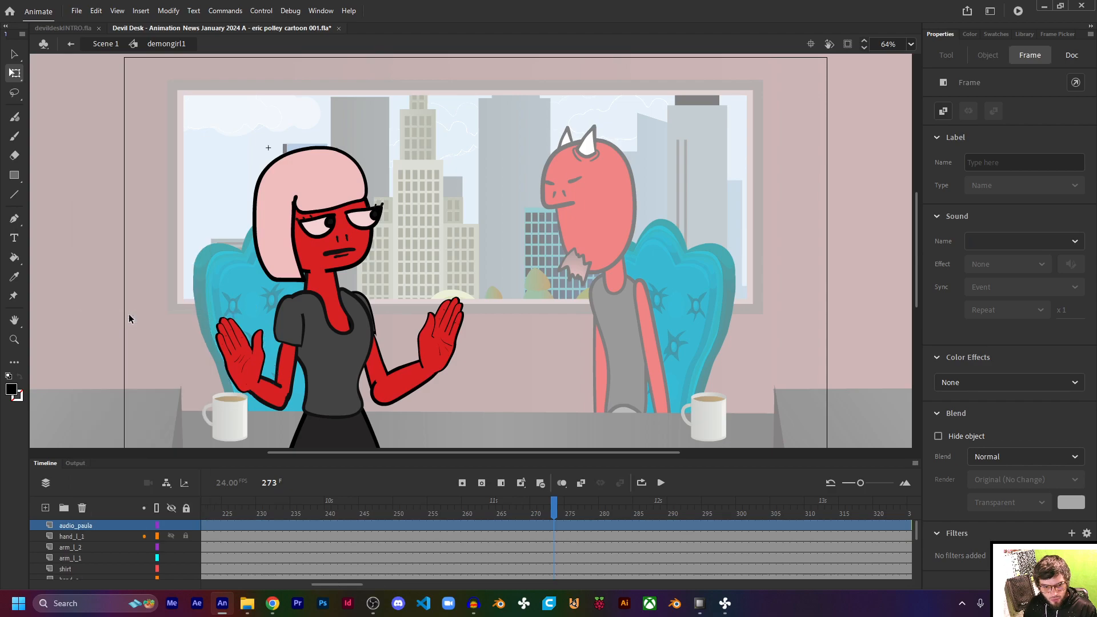
pyautogui.click(112, 45)
# - Copy the audio_lou layer, paste it above hand_front inside the demonguy1 symbol, and return to Scene 1
pyautogui.rightClick(81, 526)
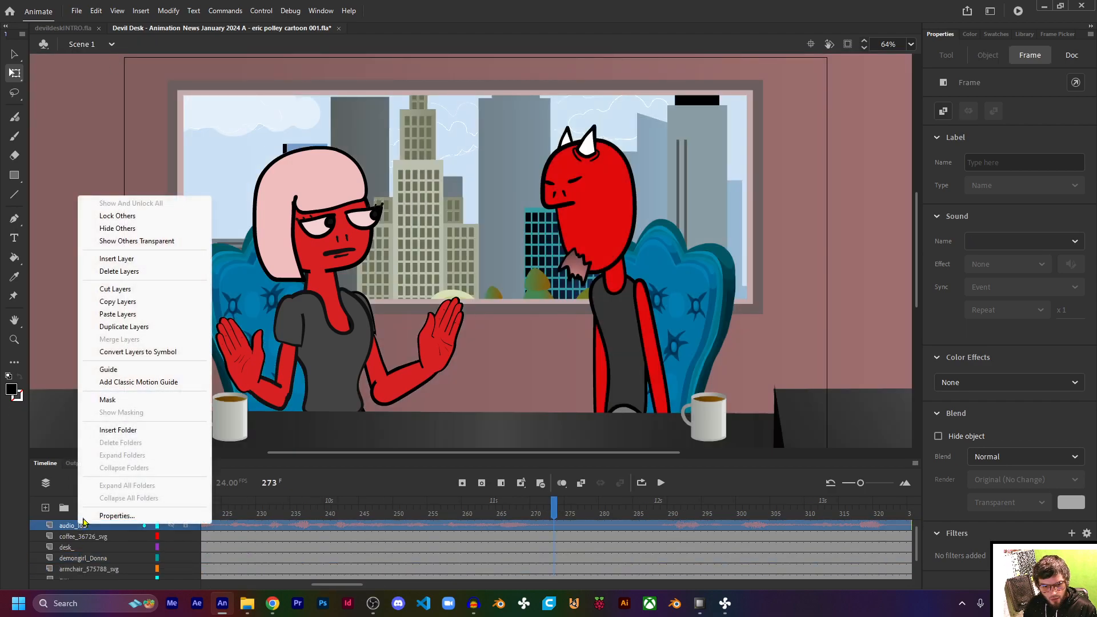
pyautogui.click(135, 301)
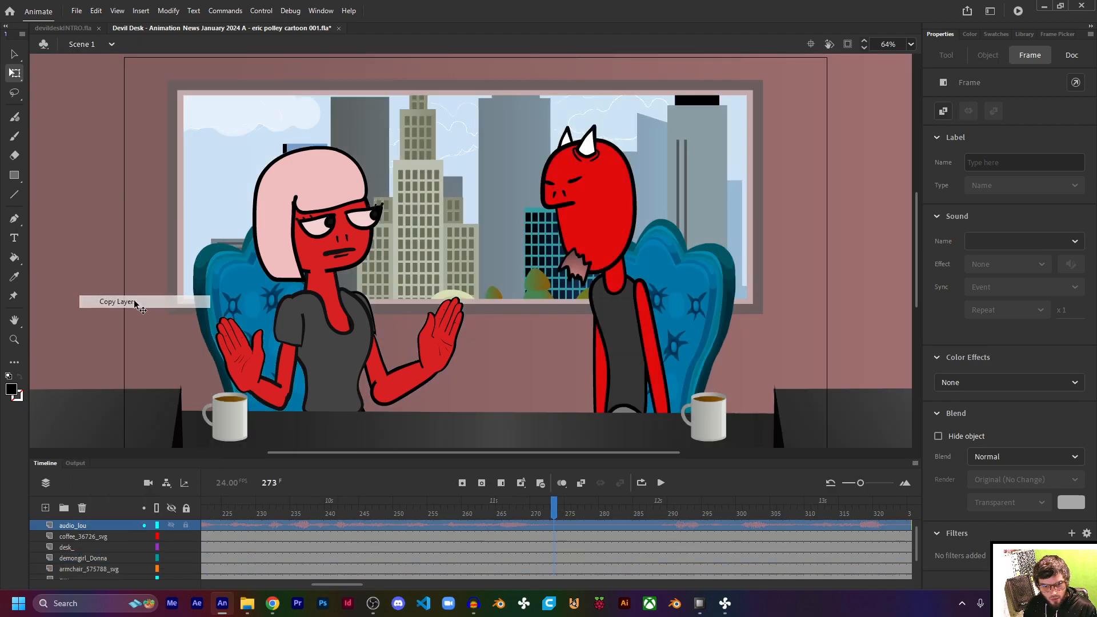
pyautogui.doubleClick(600, 236)
pyautogui.scroll(5, 123, 543)
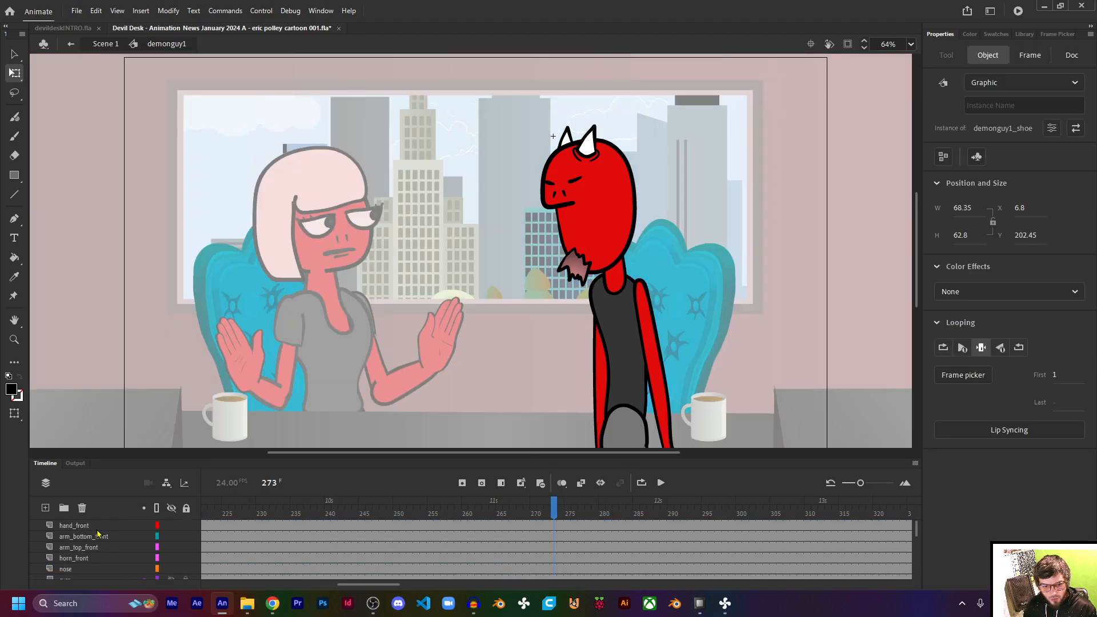
pyautogui.rightClick(97, 527)
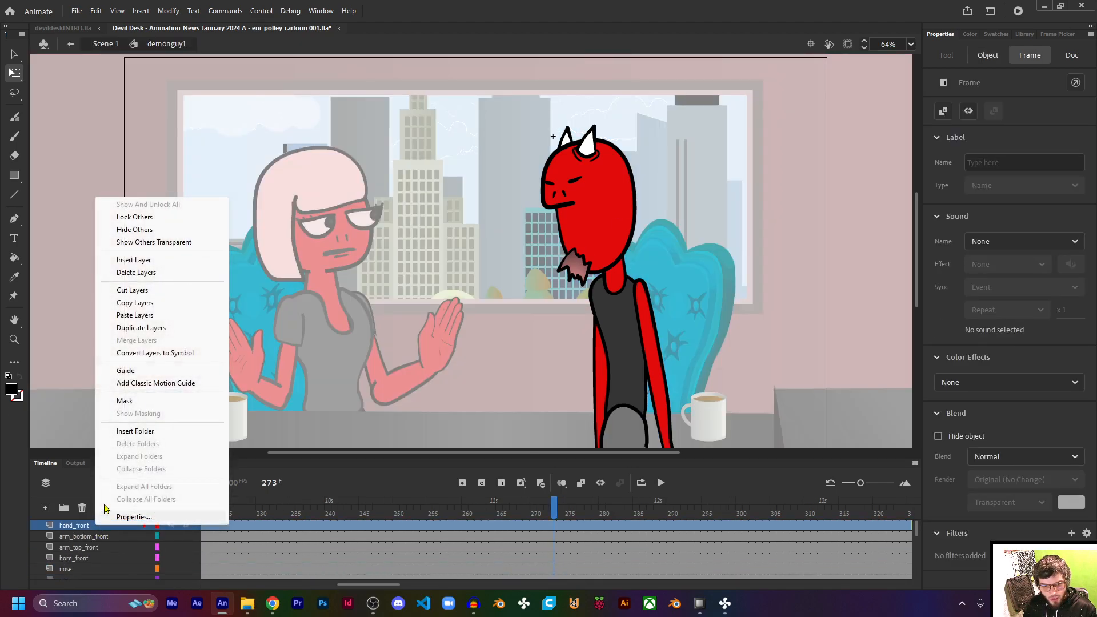
pyautogui.click(135, 316)
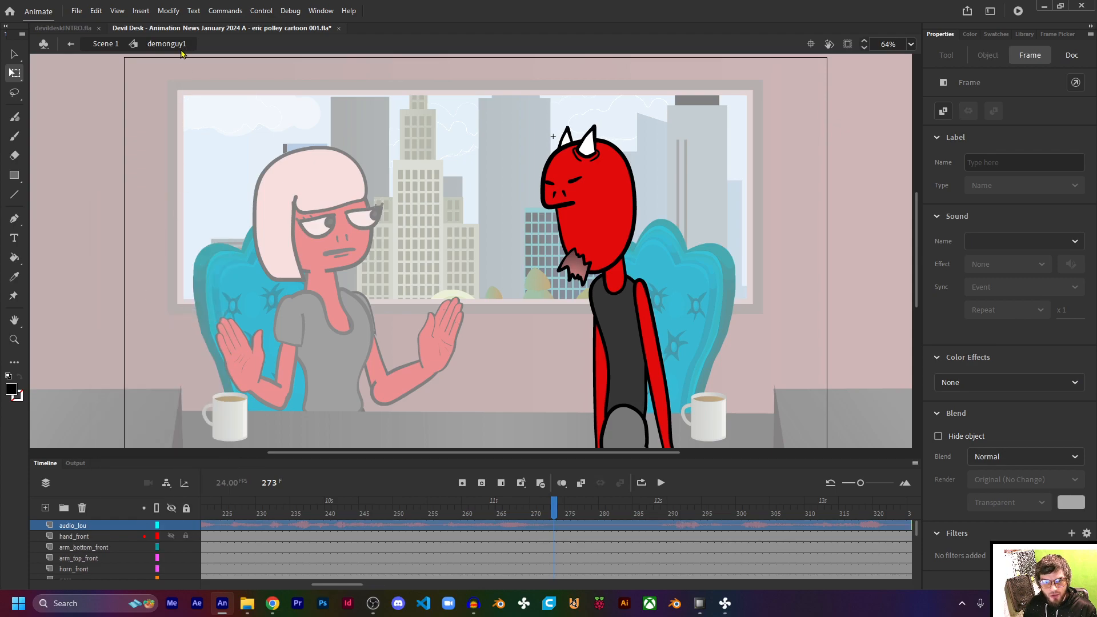
pyautogui.click(106, 44)
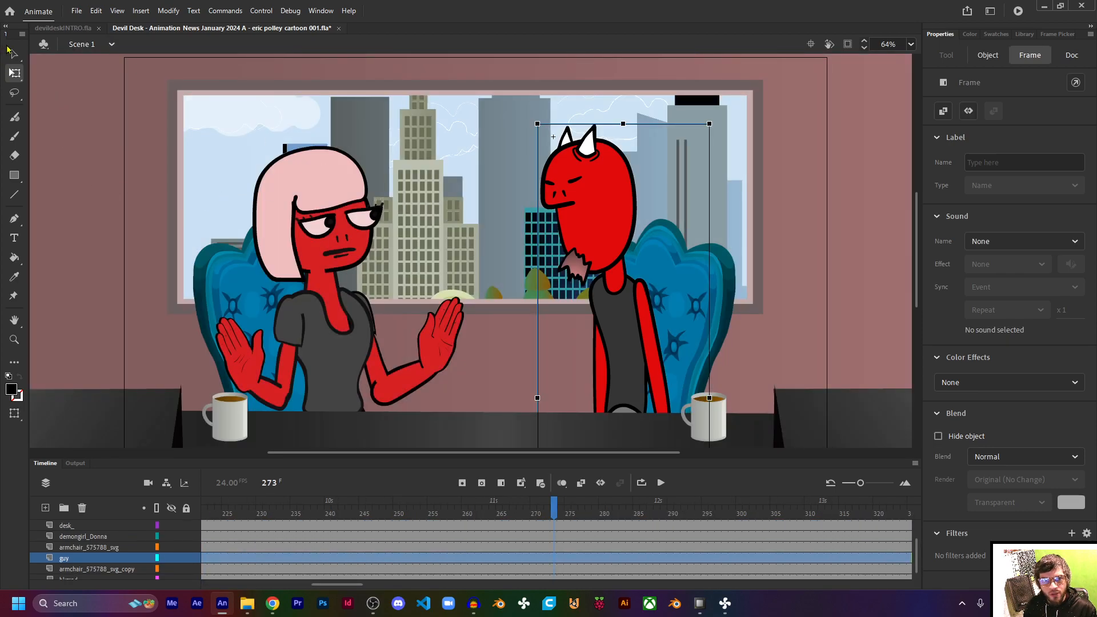
# - Select the bkgrnd artwork with the Selection tool and save the document
pyautogui.click(14, 55)
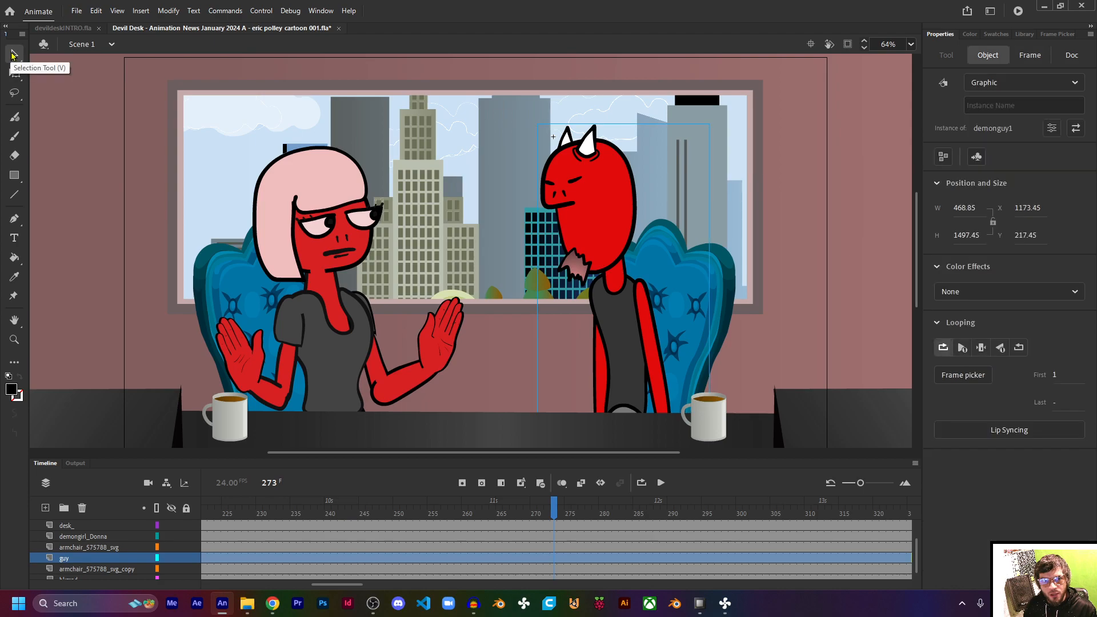
pyautogui.click(850, 220)
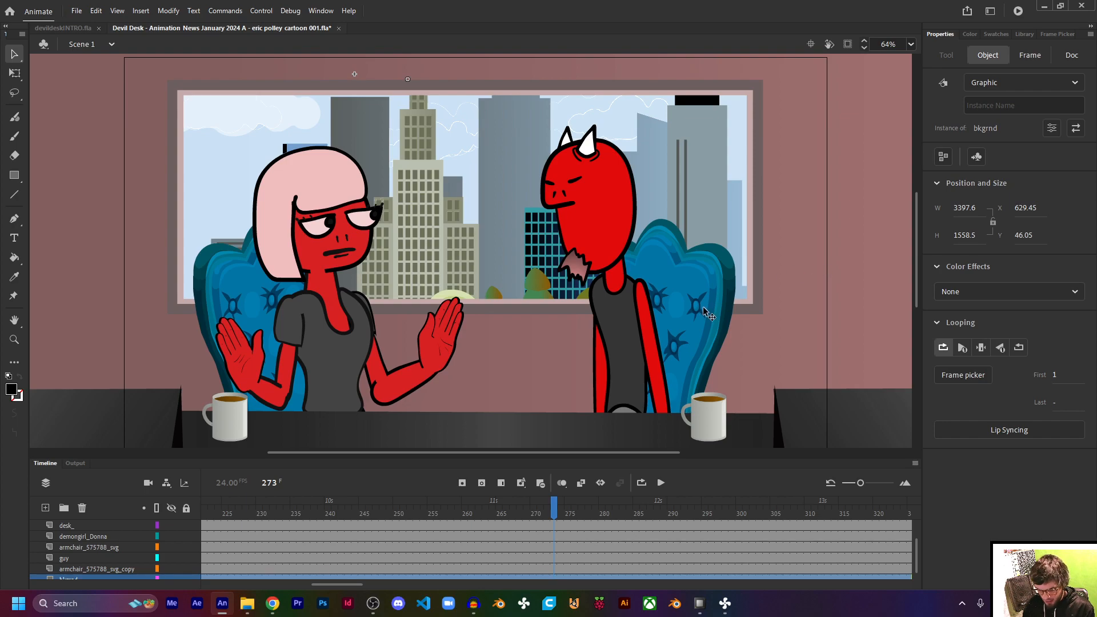
pyautogui.hotkey('ctrl', 's')
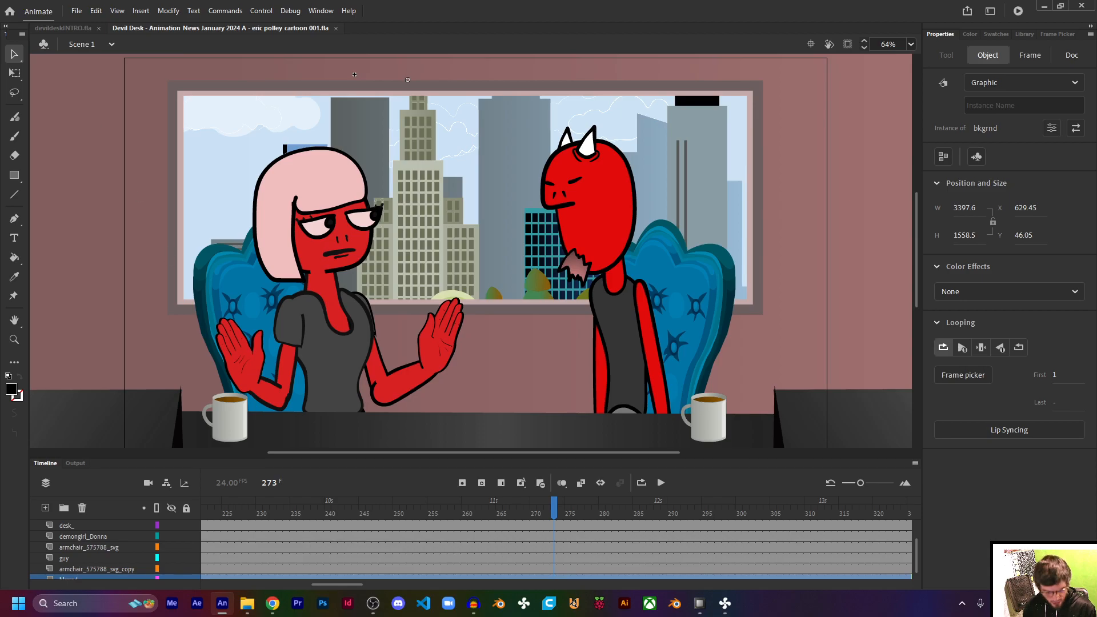